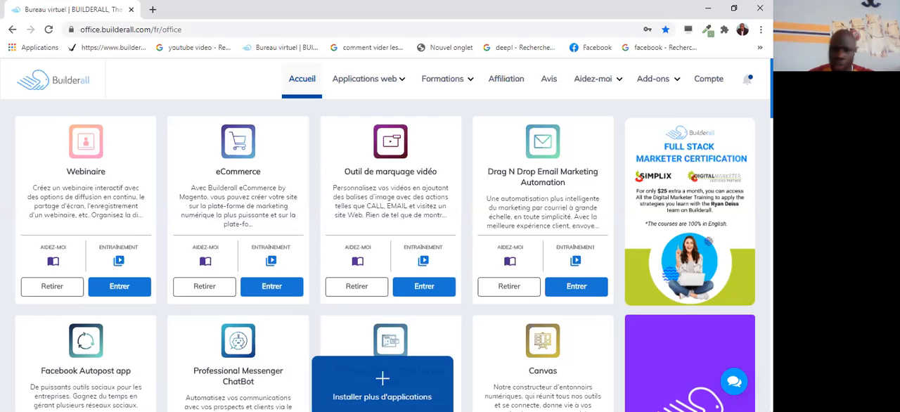
Open the Drag N Drop Email Marketing Automation app and start a new subscriber list from its lists page.
left_click(581, 289)
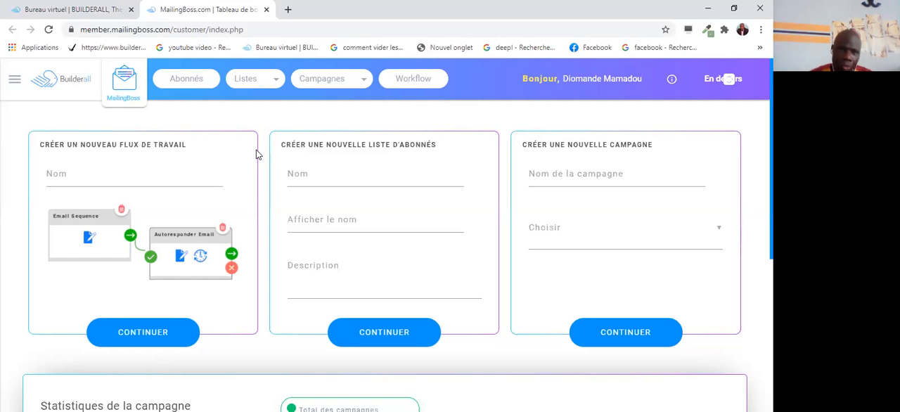
left_click(278, 85)
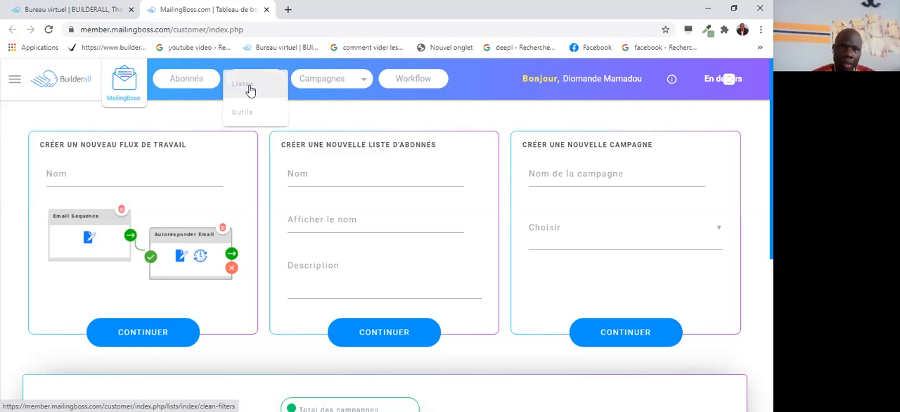
left_click(252, 86)
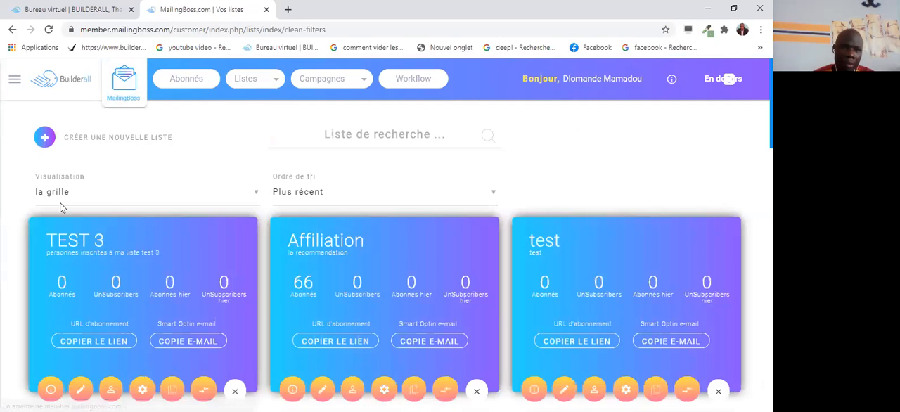
left_click(105, 141)
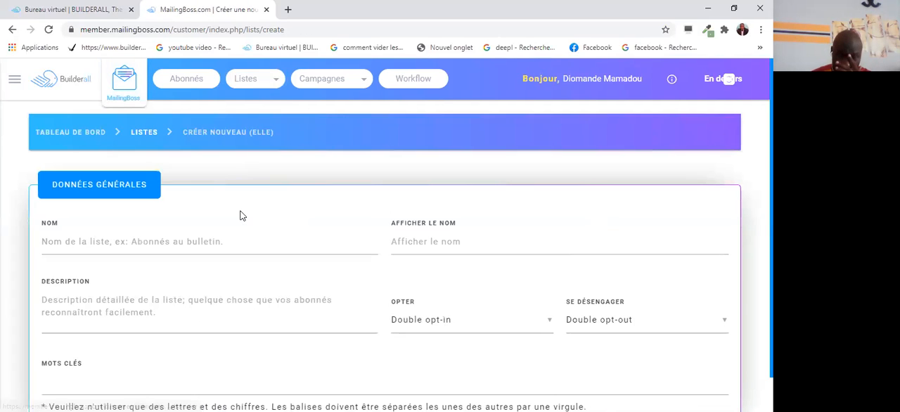
Name the new subscriber list "démonstration".
left_click(43, 243)
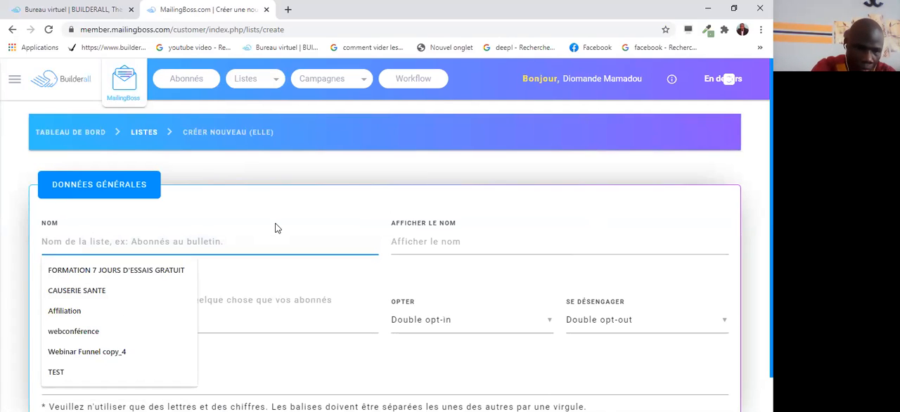
type("dé")
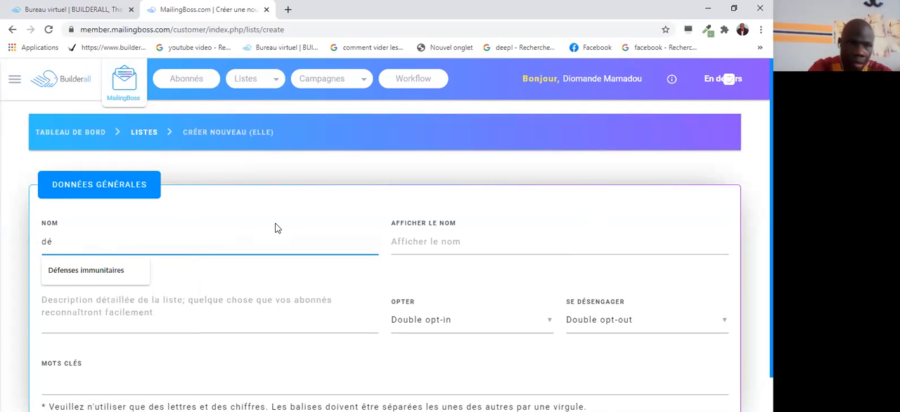
type("mon")
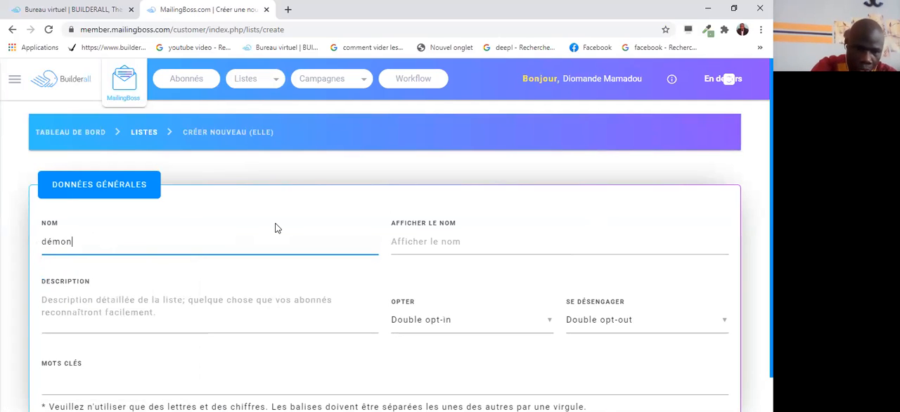
type("stra")
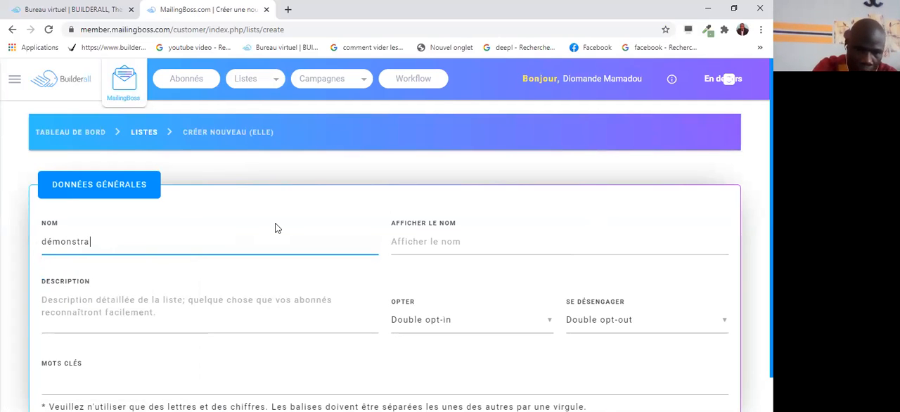
type("tion")
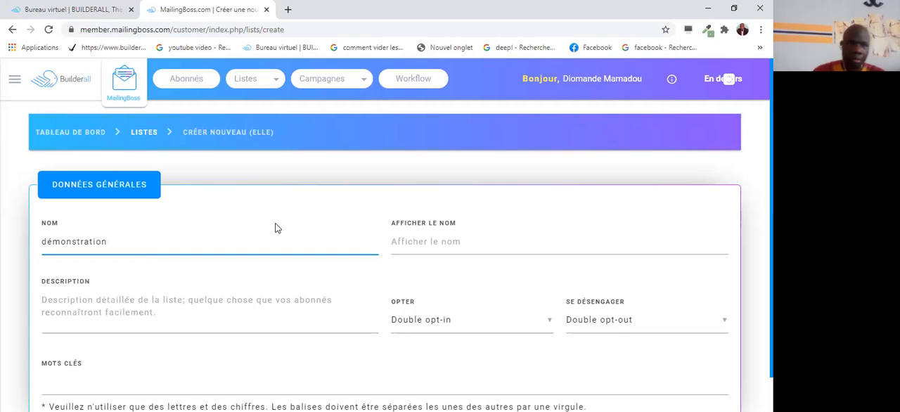
Set the new list's display name to "démonstration".
left_click(398, 239)
type("d")
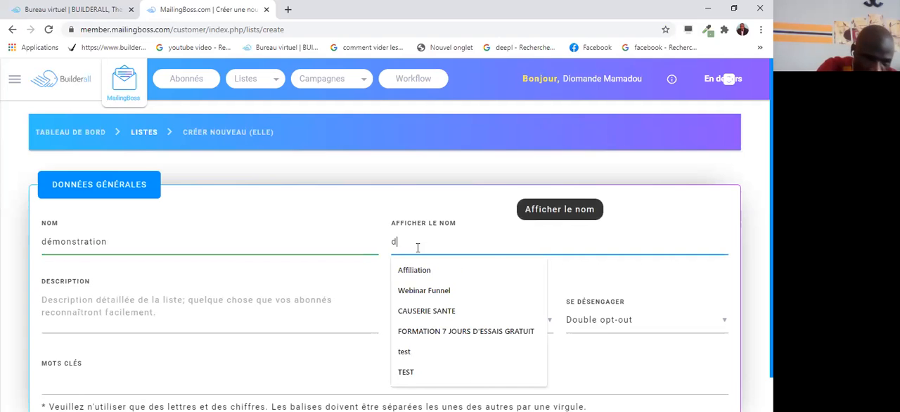
type("émon")
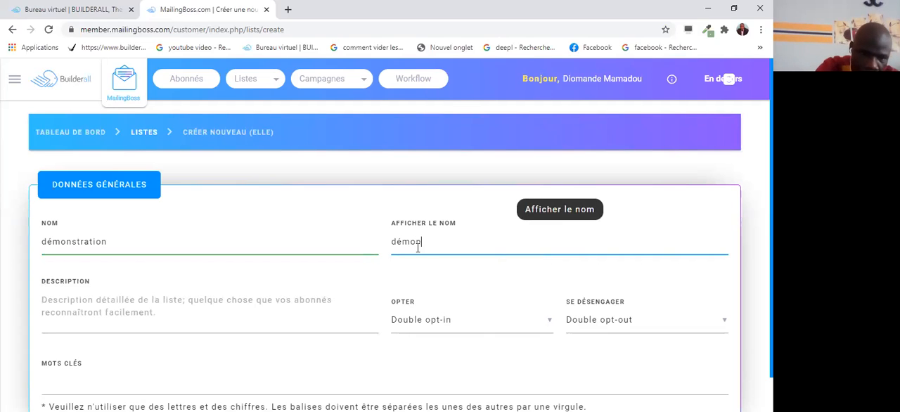
type("stra")
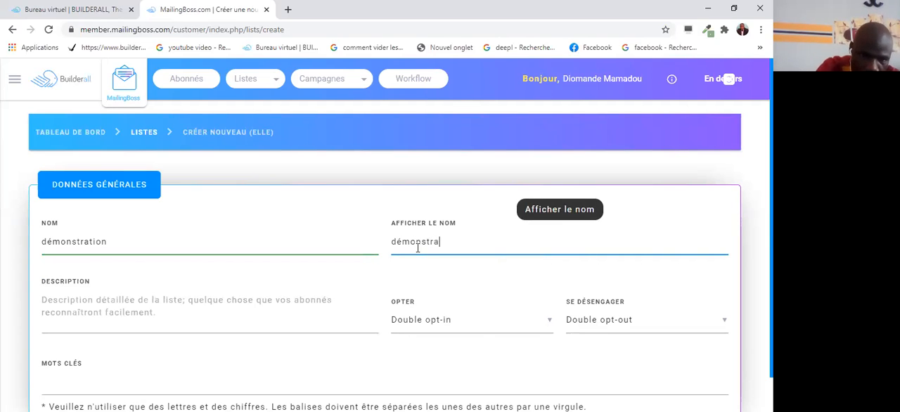
type("tion")
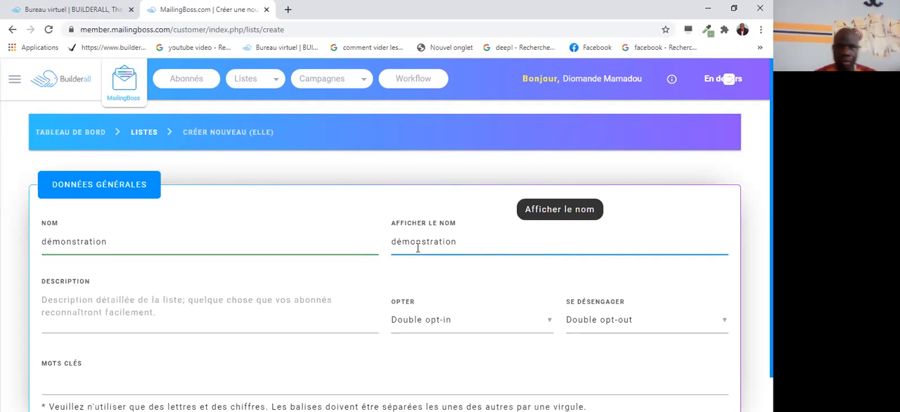
Describe the list as "personnes inscrites à la liste démonstration" and proceed to its custom fields.
left_click(64, 301)
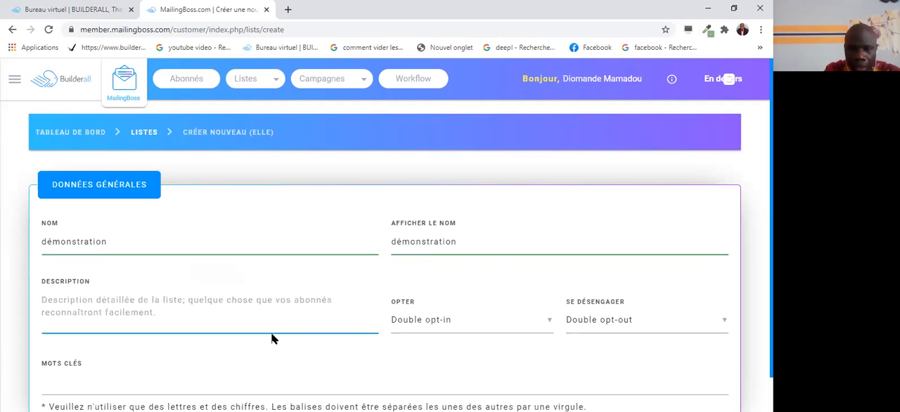
type("personnes")
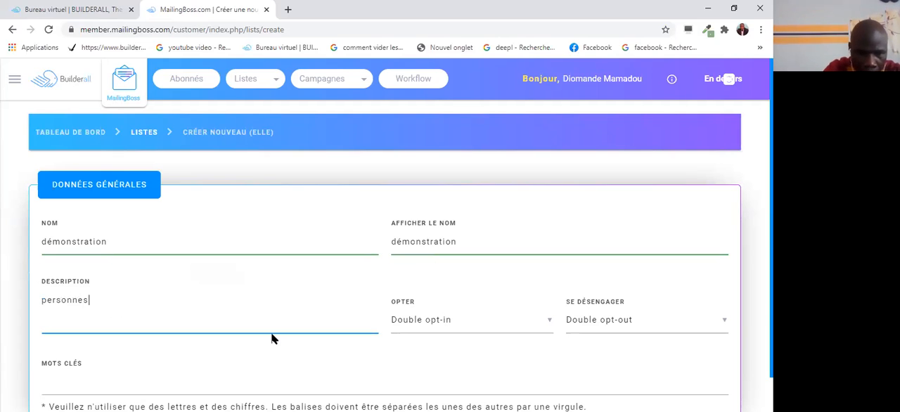
type(" in")
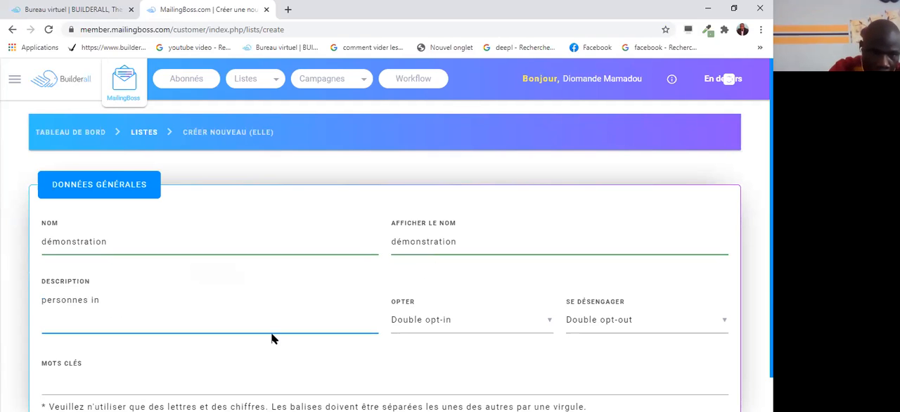
type("s")
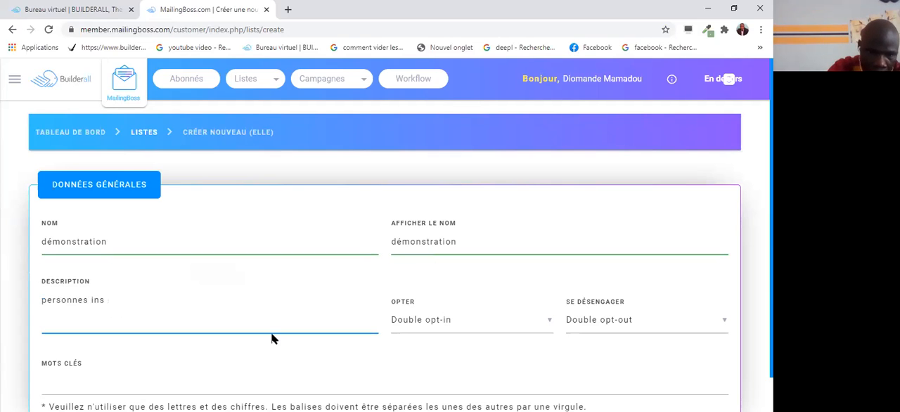
type("crit")
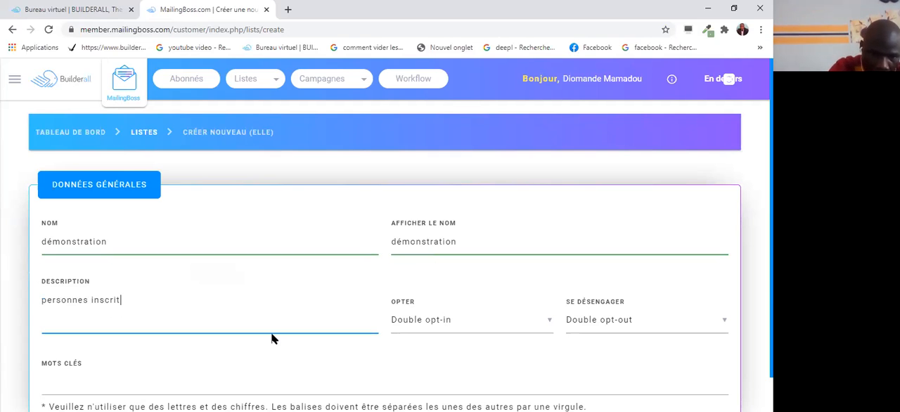
type("es à ")
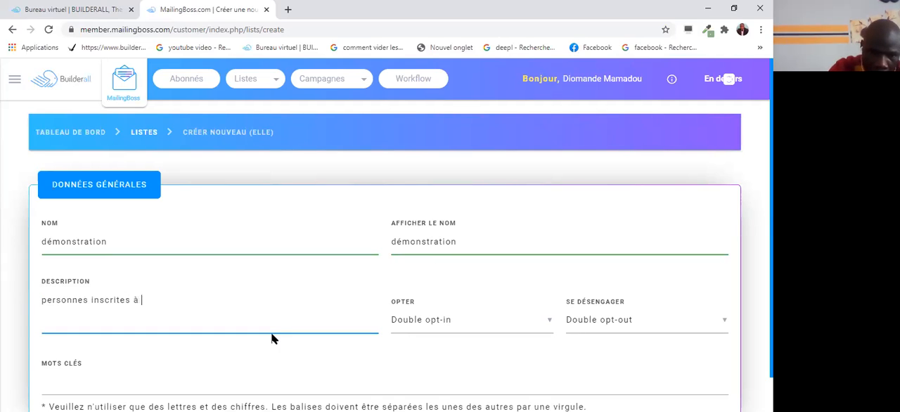
type("la li")
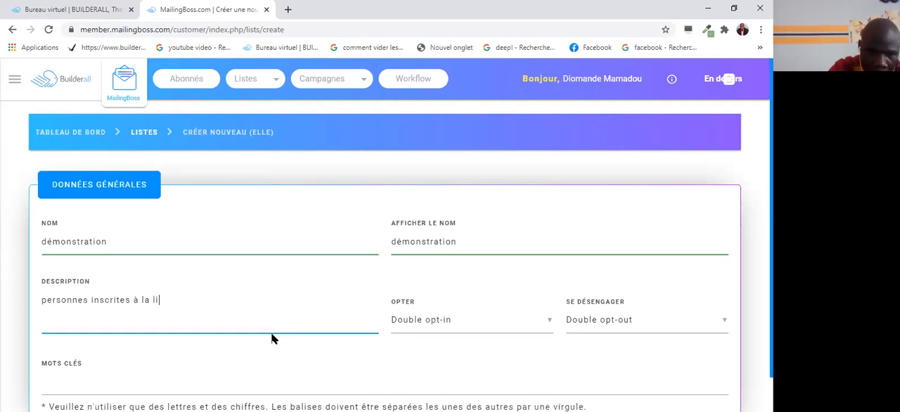
type("ste d")
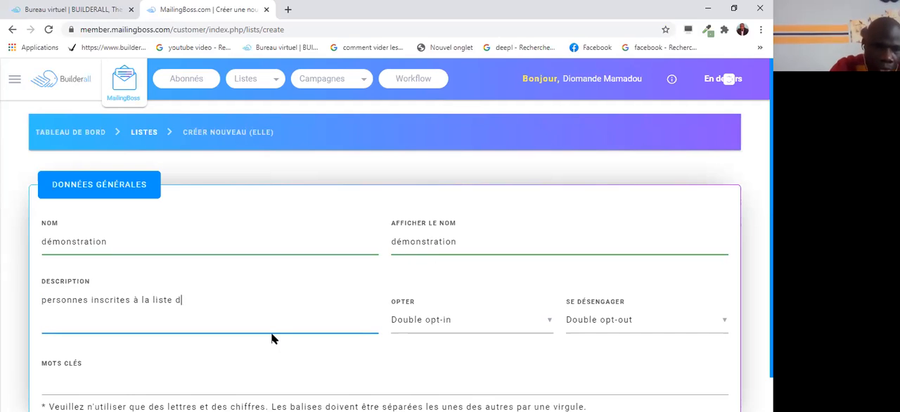
type("émo")
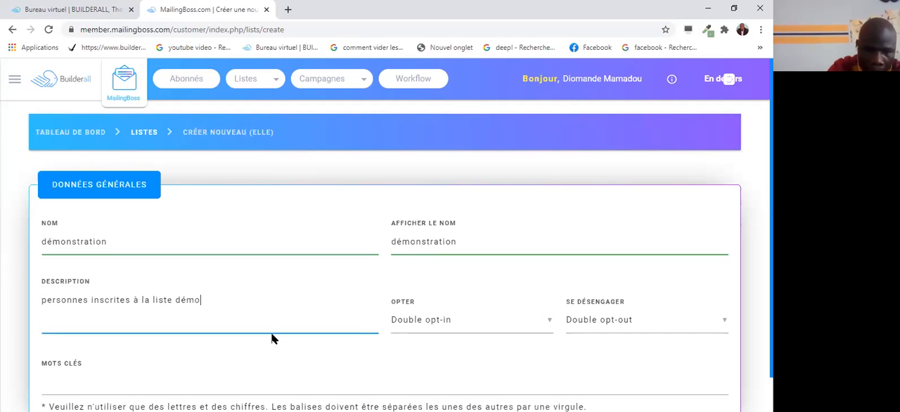
type("nstr")
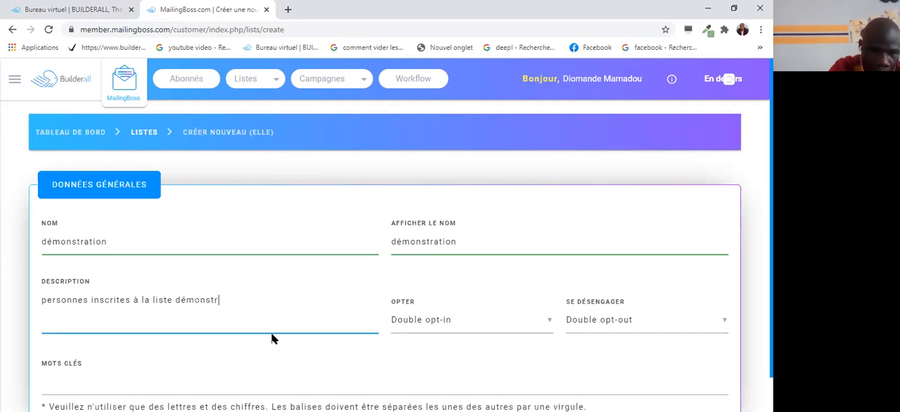
type("ation")
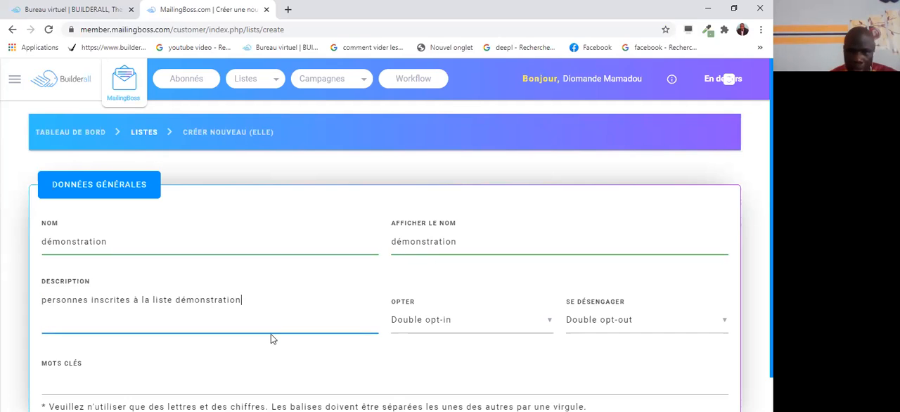
scroll(424, 306, "down", 1)
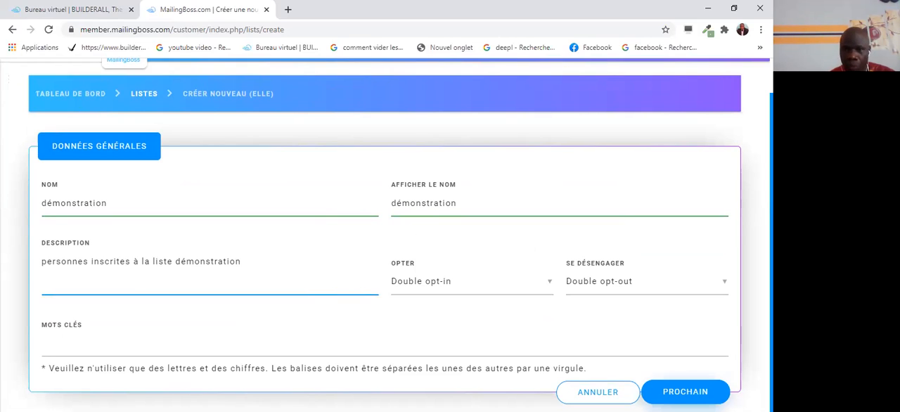
left_click(685, 392)
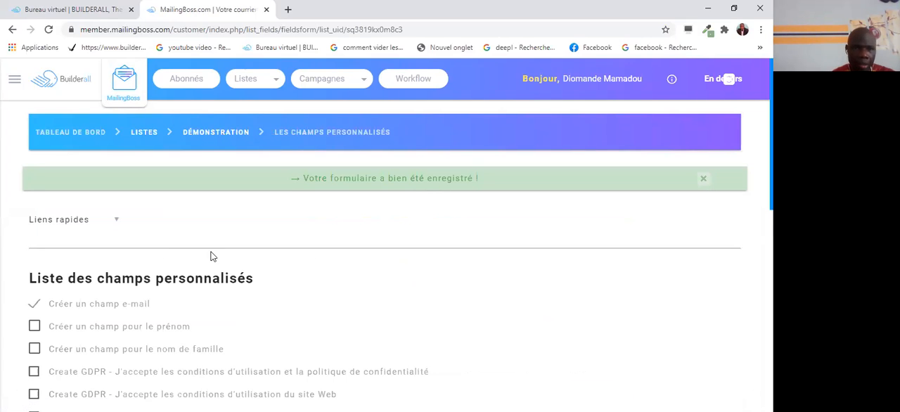
Add the first-name field and the GDPR terms of use and privacy policy checkbox to the list, and save the form.
scroll(211, 255, "down", 3)
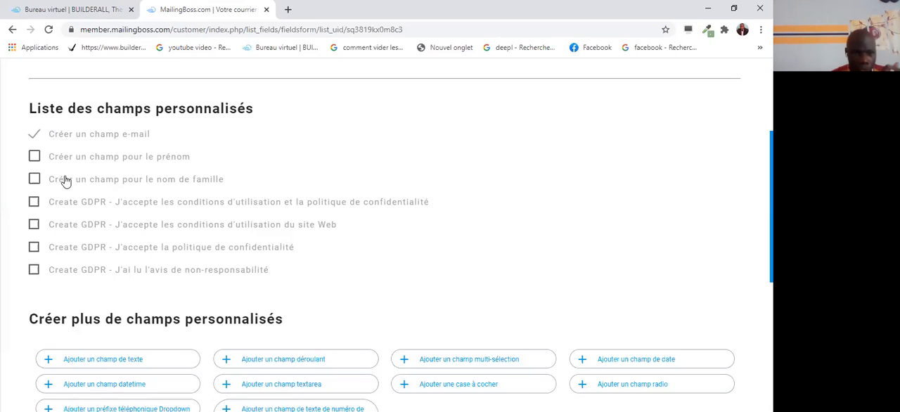
left_click(35, 156)
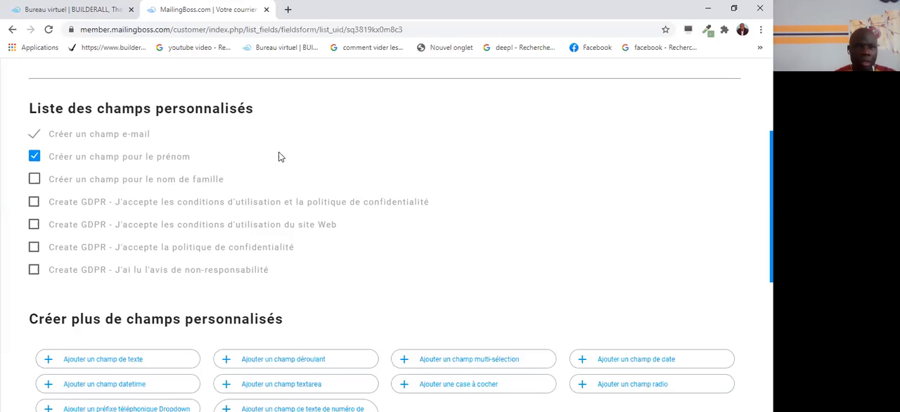
left_click(32, 203)
scroll(424, 242, "down", 1)
scroll(424, 242, "down", 3)
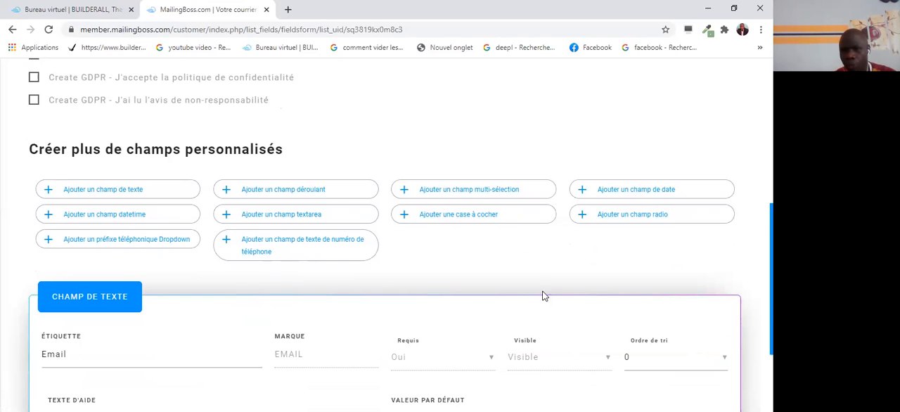
scroll(545, 291, "down", 2)
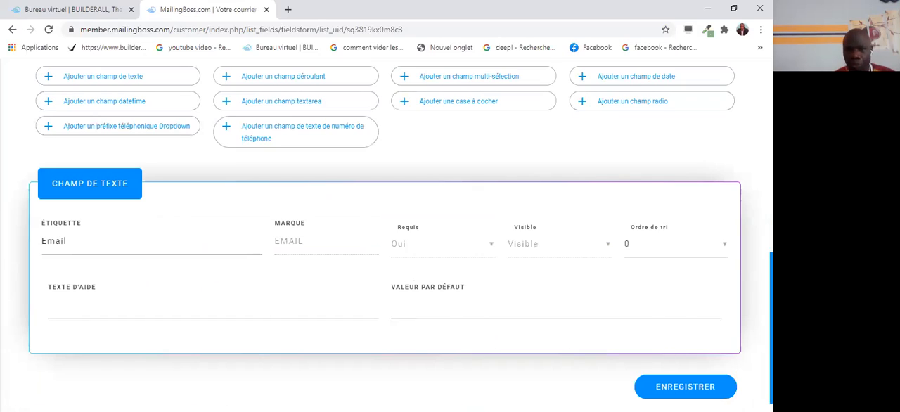
left_click(687, 390)
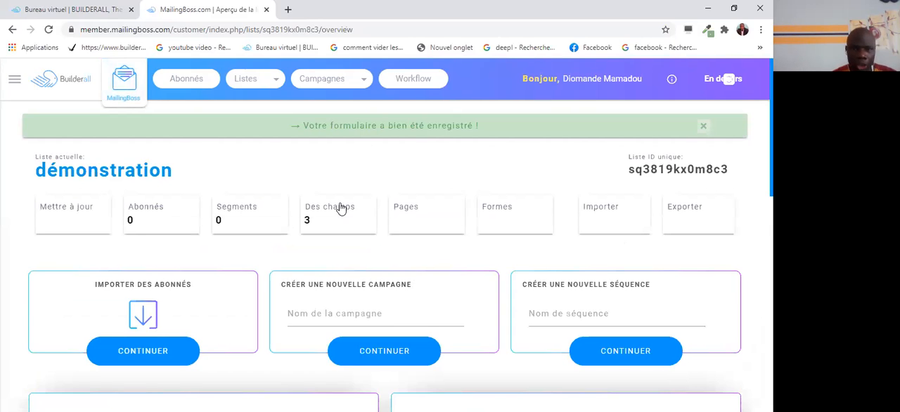
Open the custom fields of the démonstration list.
scroll(340, 207, "down", 2)
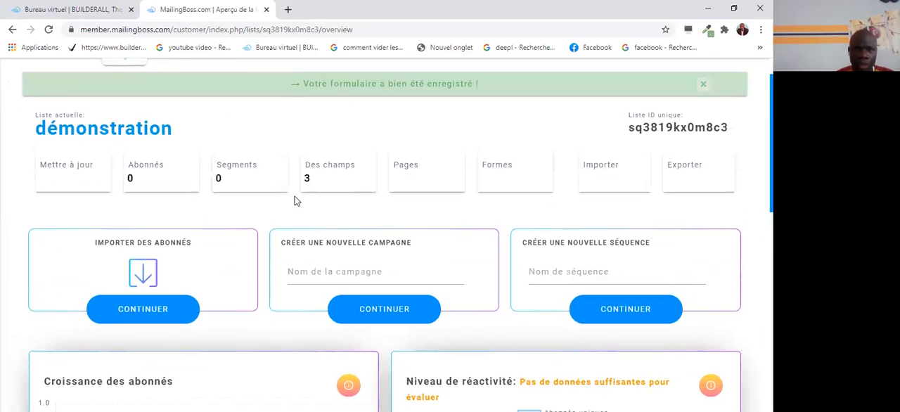
scroll(310, 210, "up", 2)
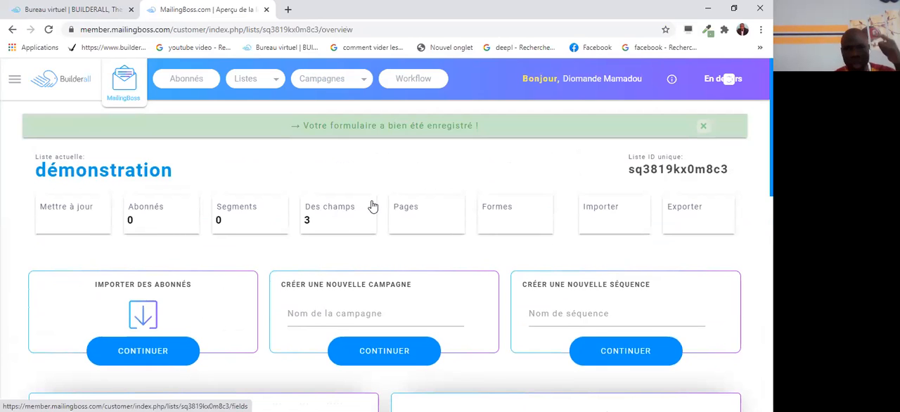
left_click(333, 211)
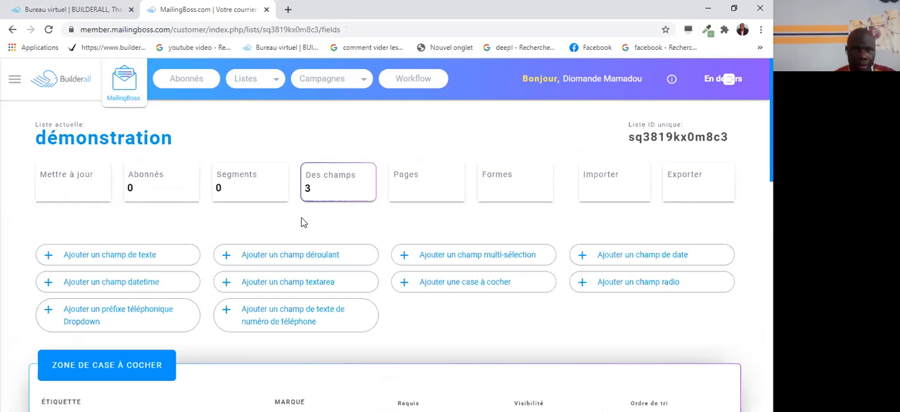
Replace the GDPR checkbox field's label with "J'accepte les conditions d'utilisation et les politiques de onfidentialité".
scroll(301, 222, "down", 3)
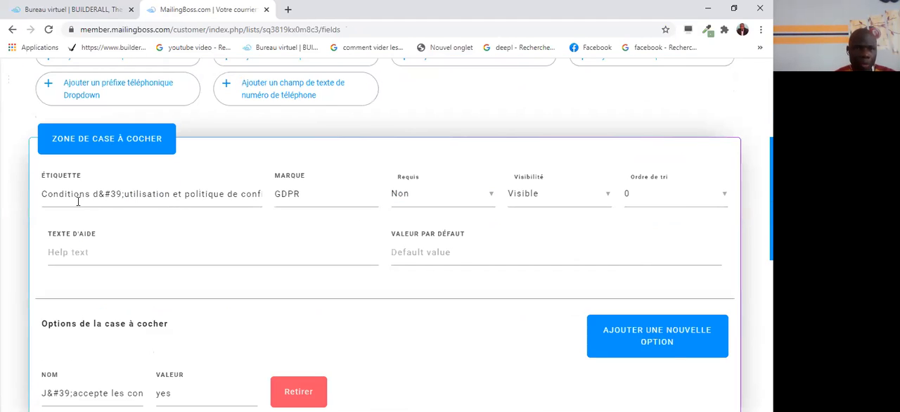
left_click(260, 194)
key("BackSpace")
key("BackSpace")
key("BackSpace")
key("BackSpace")
key("BackSpace")
key("BackSpace")
key("BackSpace")
key("BackSpace")
key("BackSpace")
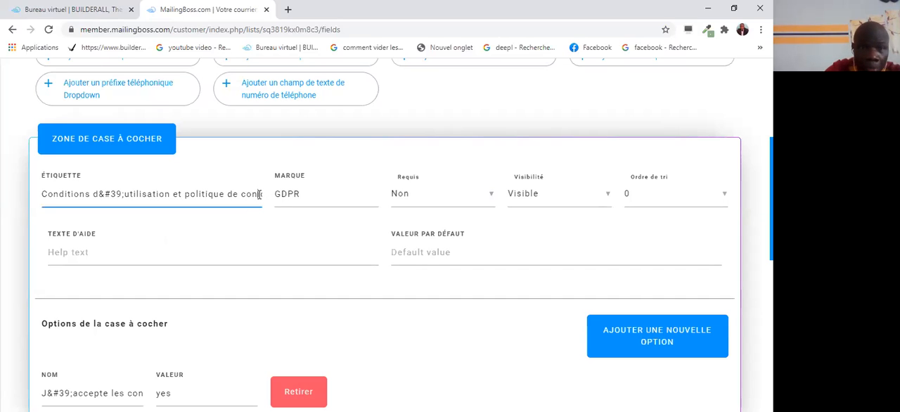
key("BackSpace")
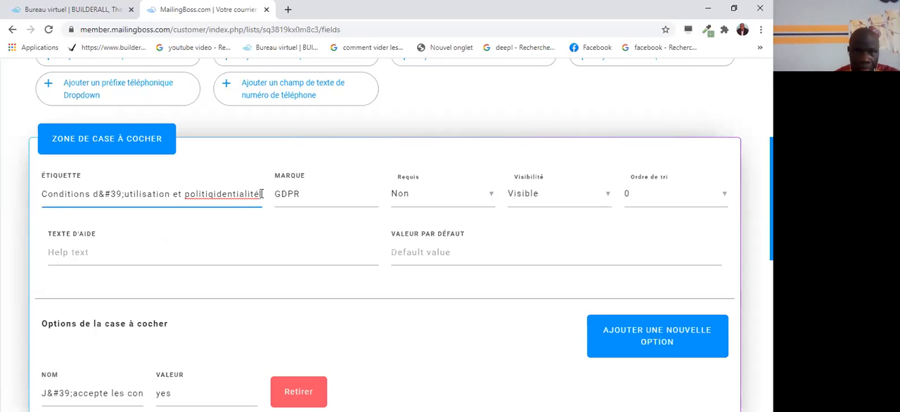
key("BackSpace")
key("BackSpace")
key("BackSpace")
key("BackSpace")
key("BackSpace")
key("BackSpace")
key("BackSpace")
key("BackSpace")
key("BackSpace")
key("BackSpace")
key("BackSpace")
key("BackSpace")
key("BackSpace")
key("BackSpace")
key("BackSpace")
key("BackSpace")
key("BackSpace")
key("BackSpace")
key("BackSpace")
key("BackSpace")
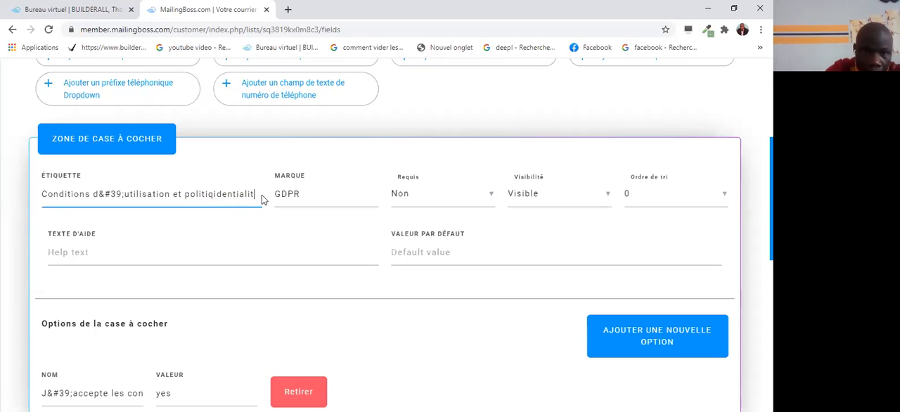
key("BackSpace")
key("BackSpace")
key("BackSpace")
key("BackSpace")
key("BackSpace")
key("BackSpace")
key("BackSpace")
key("BackSpace")
key("BackSpace")
key("BackSpace")
key("BackSpace")
key("BackSpace")
key("BackSpace")
key("BackSpace")
key("BackSpace")
key("BackSpace")
key("BackSpace")
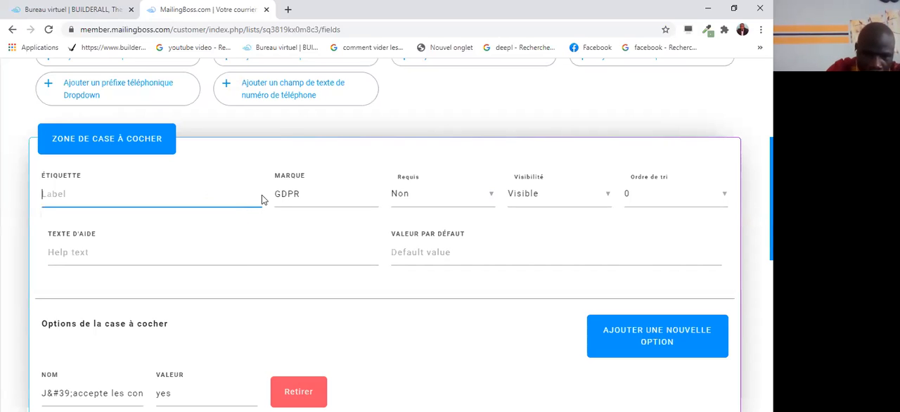
type("J")
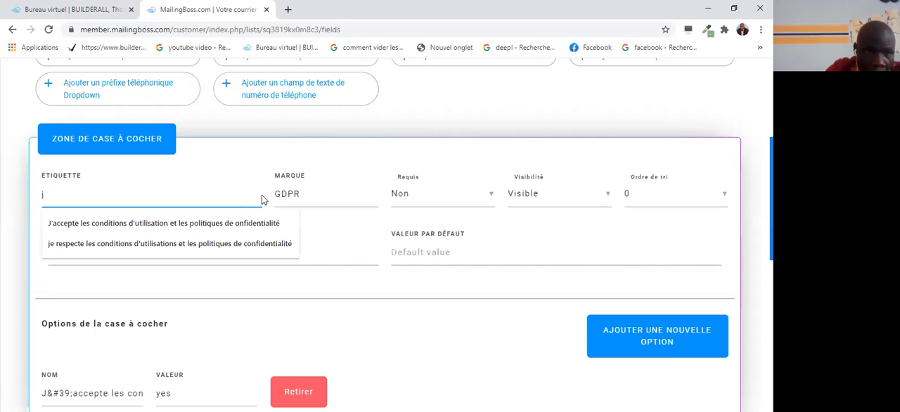
type("'")
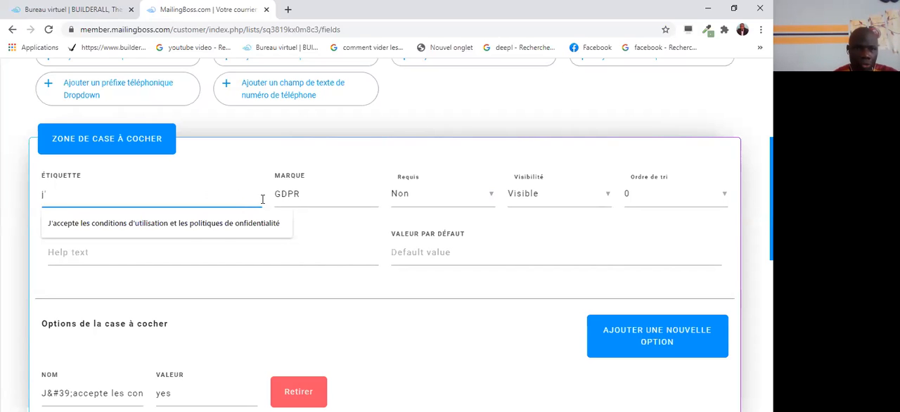
left_click(209, 222)
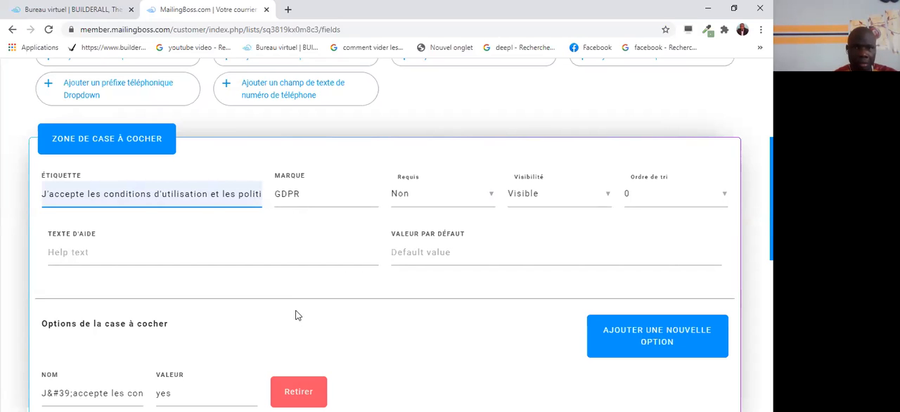
Make the GDPR checkbox field required and set its sort order to 3.
left_click(492, 195)
left_click(409, 195)
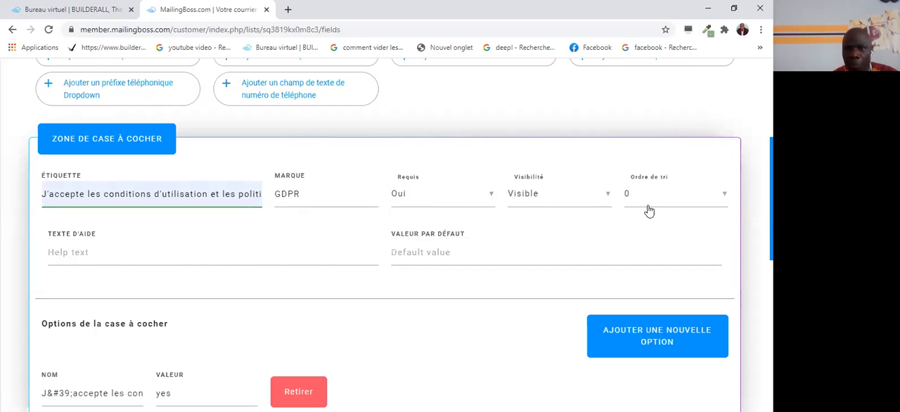
left_click(725, 199)
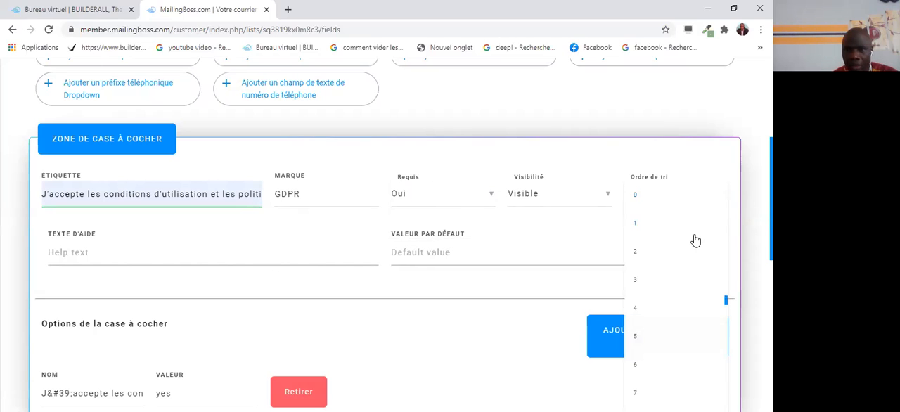
left_click(635, 281)
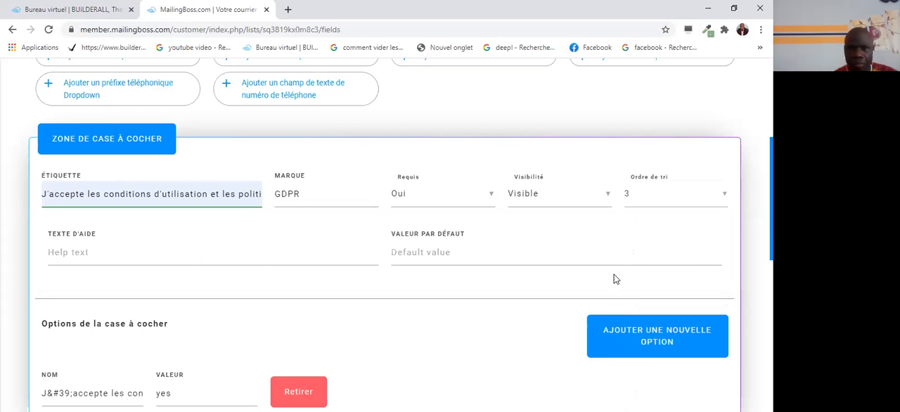
Try to rewrite the end of the checkbox option's name as "et la politique de confidentialité".
scroll(259, 270, "down", 2)
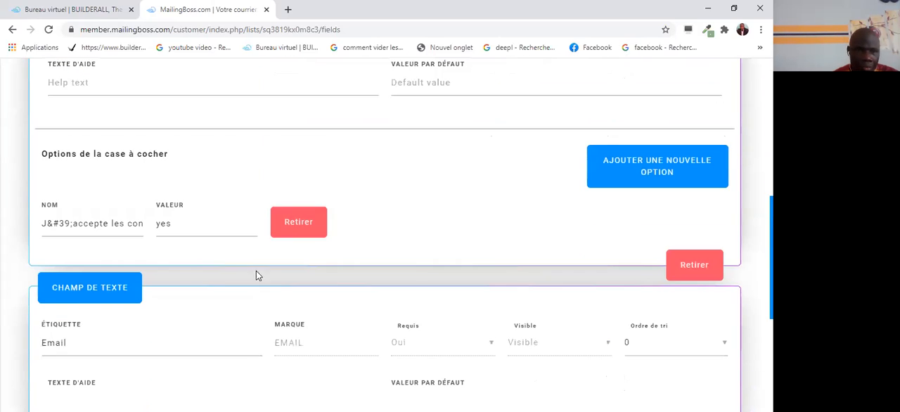
left_click(143, 222)
key("BackSpace")
key("BackSpace")
key("BackSpace")
key("BackSpace")
key("BackSpace")
key("BackSpace")
key("BackSpace")
key("BackSpace")
key("BackSpace")
key("BackSpace")
key("BackSpace")
key("BackSpace")
key("BackSpace")
key("BackSpace")
key("BackSpace")
key("BackSpace")
key("BackSpace")
key("BackSpace")
key("BackSpace")
key("BackSpace")
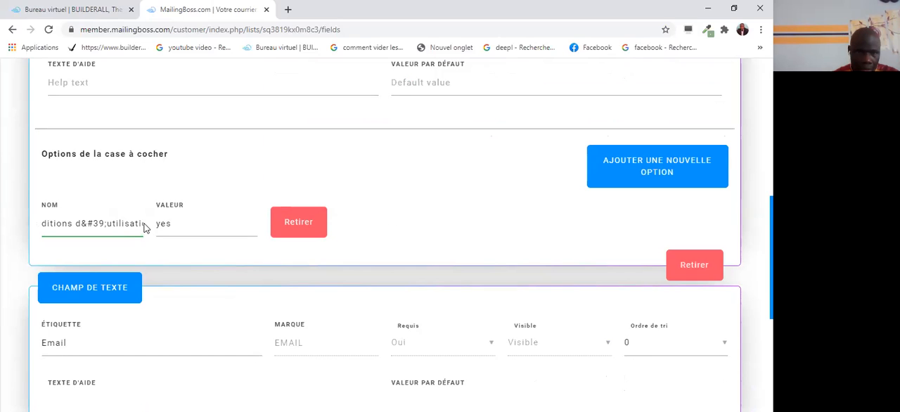
left_click(143, 222)
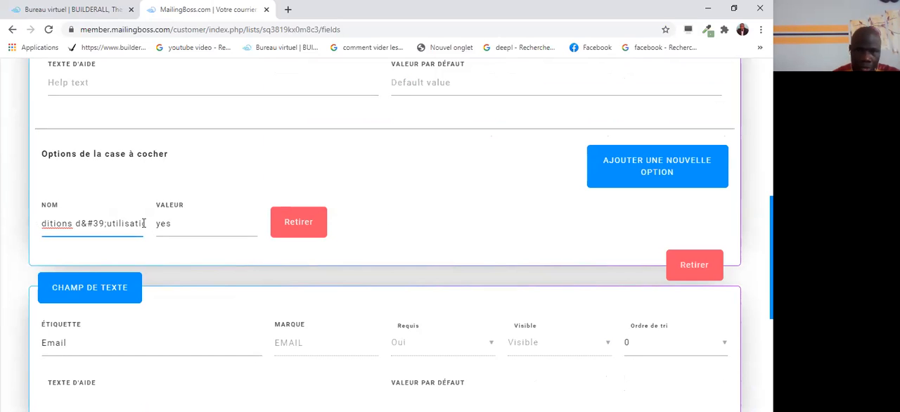
type("et la politique de co")
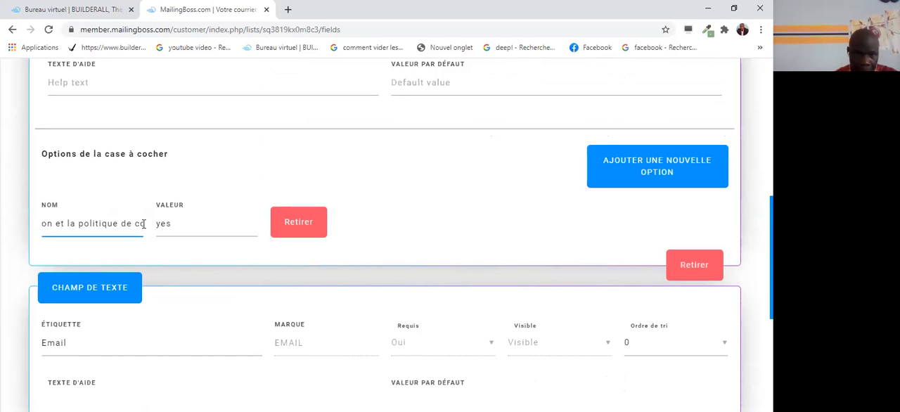
type("nfidentialité")
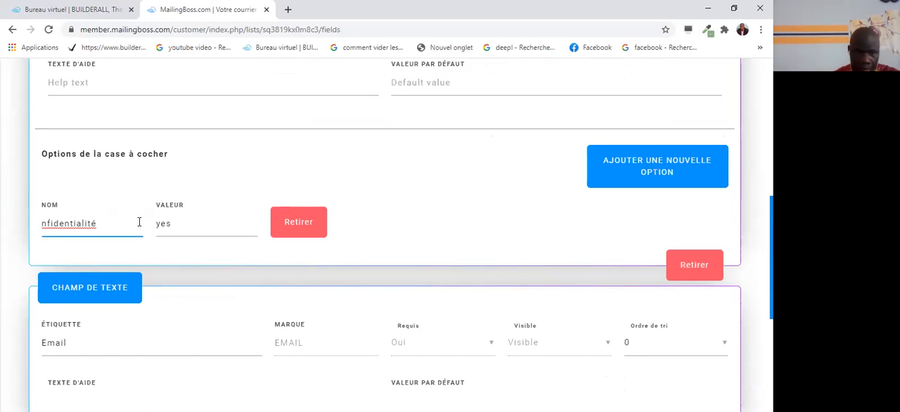
Replace the checkbox option's whole name with "j'accepte les conditions d'utilisation et les politiques de confidentialité".
key("BackSpace")
key("ctrl+a")
key("BackSpace")
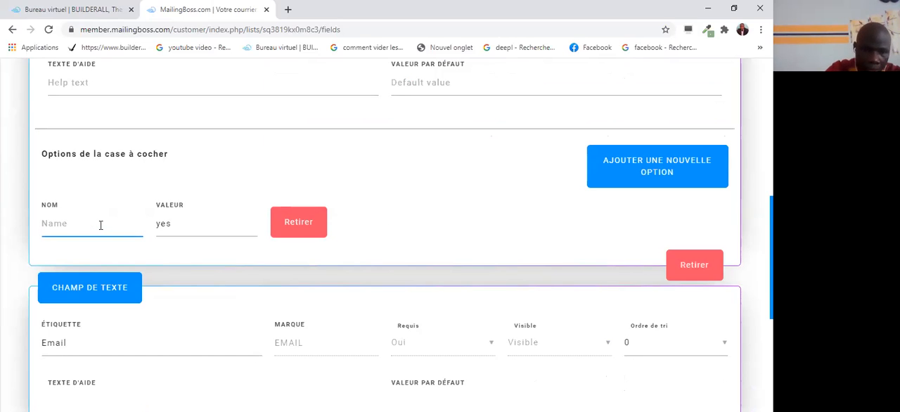
type("j")
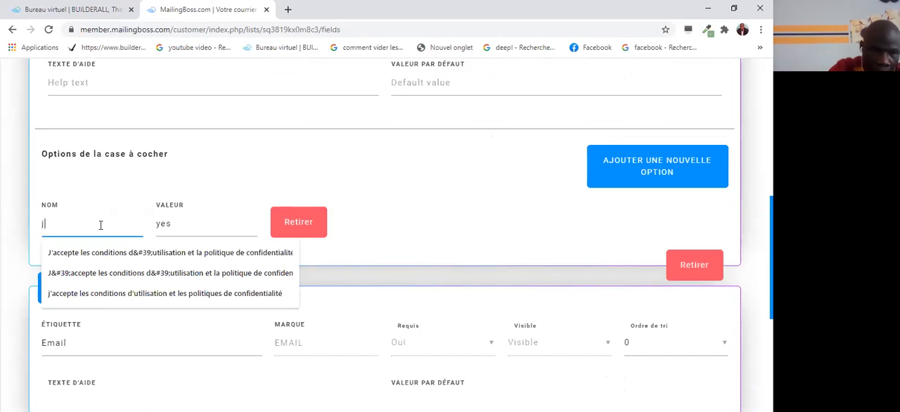
type("'")
scroll(101, 225, "up", 1)
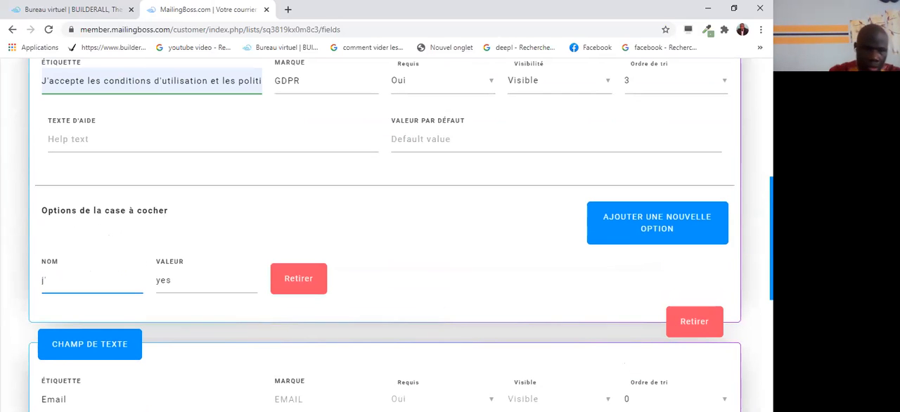
type("accepte les conditions c")
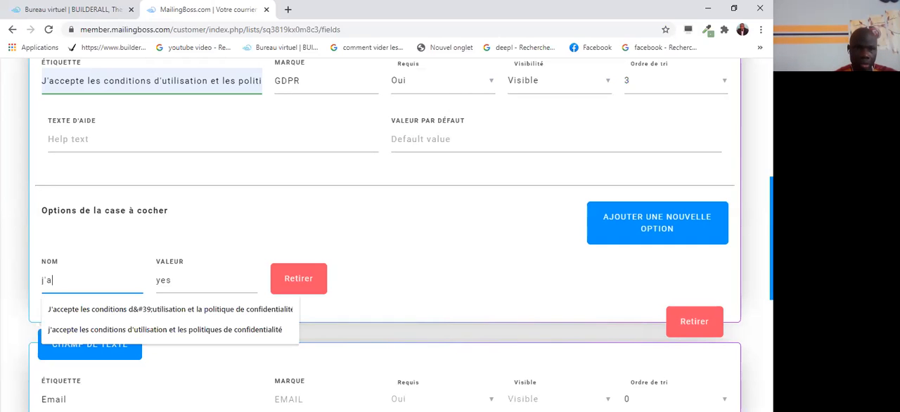
left_click(187, 328)
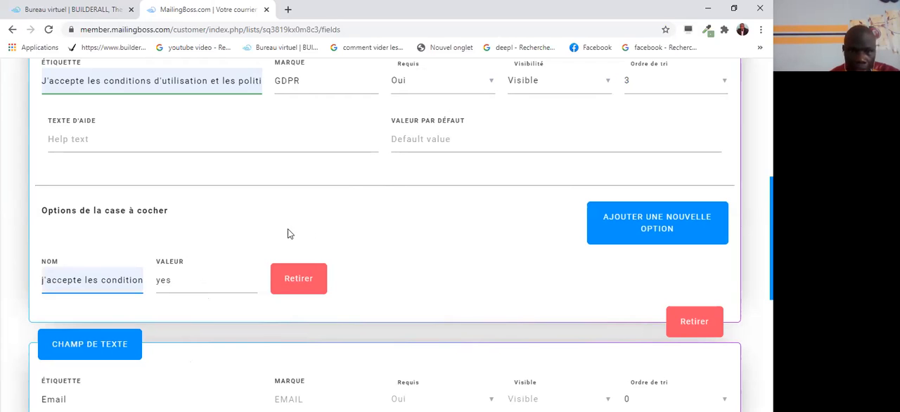
Change the email text field's label to "votre Email".
scroll(356, 253, "down", 2)
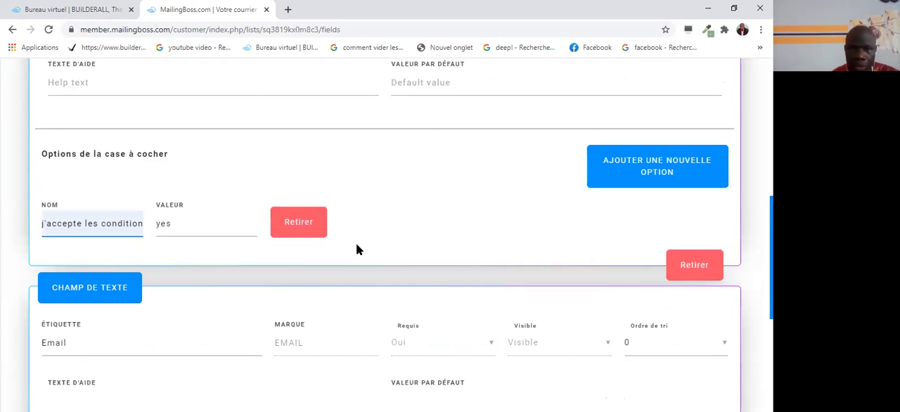
scroll(153, 282, "down", 1)
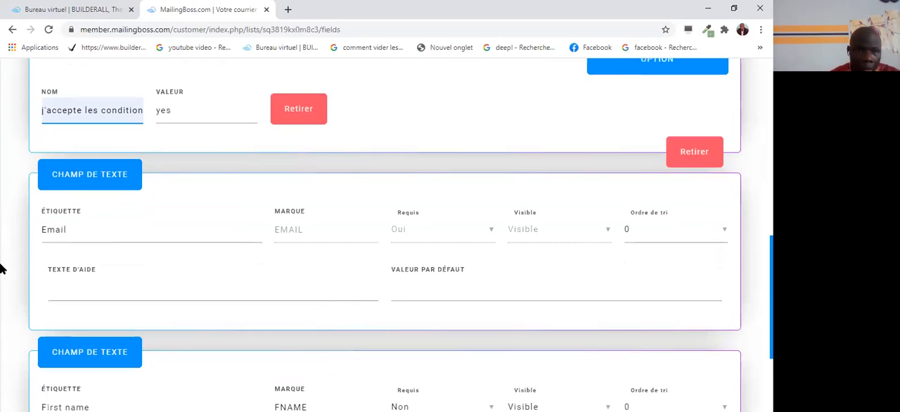
left_click(45, 232)
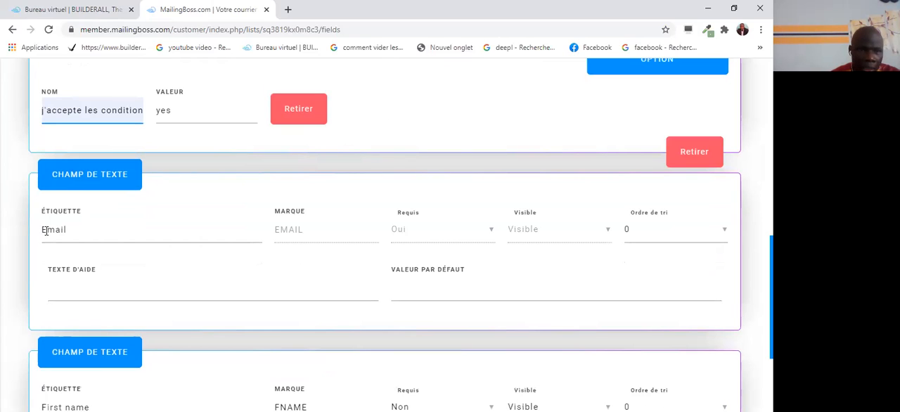
left_click(71, 231)
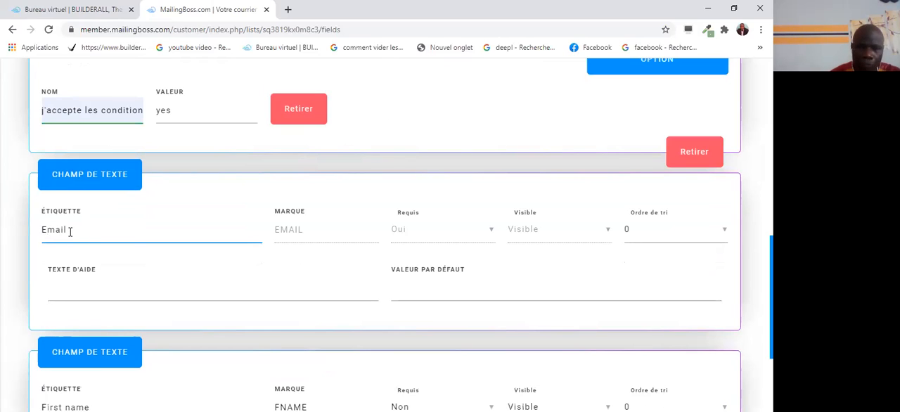
key("BackSpace")
key("BackSpace")
key("BackSpace")
key("BackSpace")
key("BackSpace")
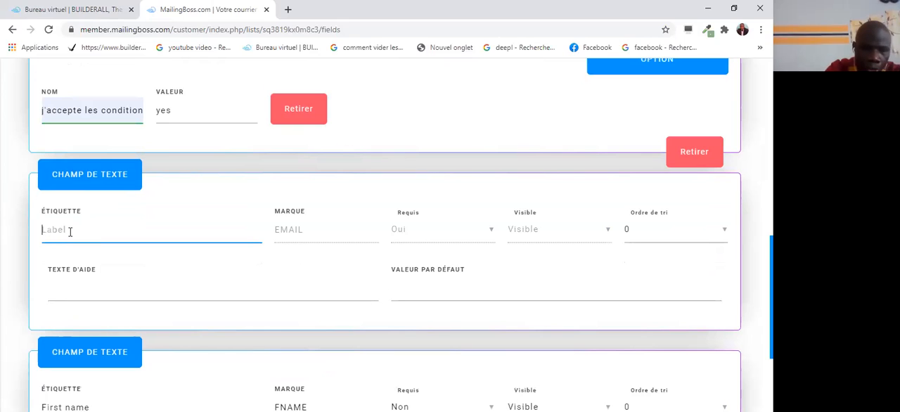
type("v")
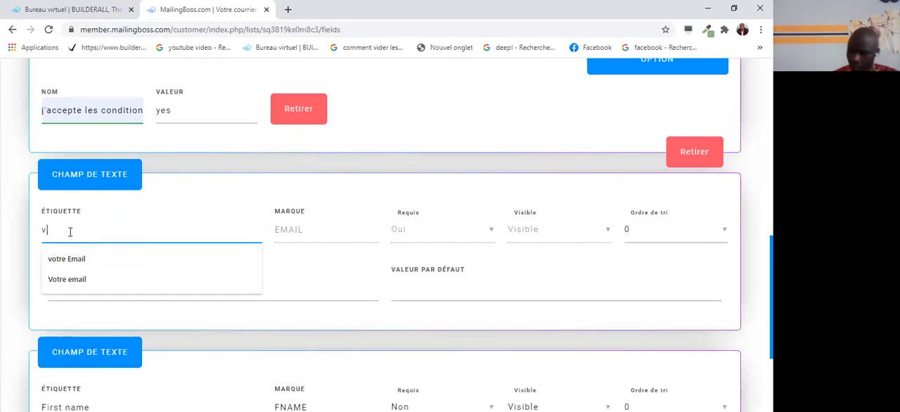
left_click(76, 259)
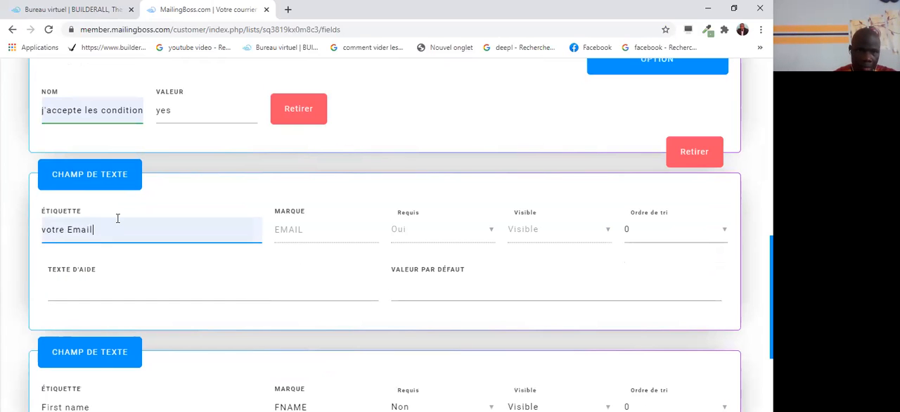
Set the email field's sort order to 2.
scroll(118, 217, "down", 2)
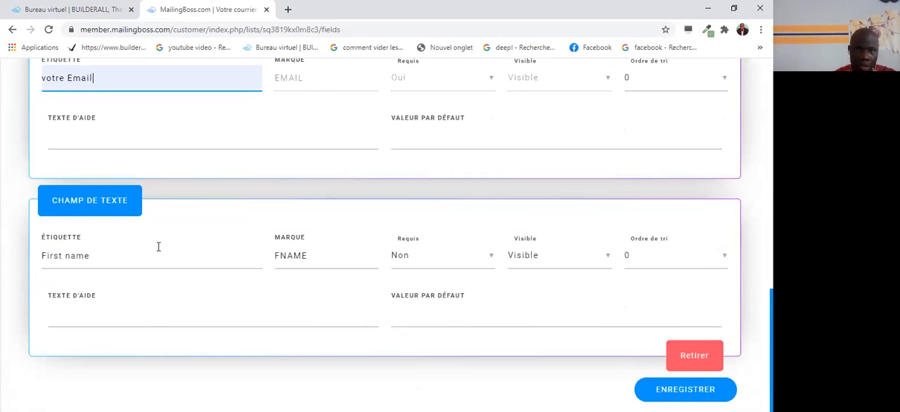
scroll(159, 245, "up", 2)
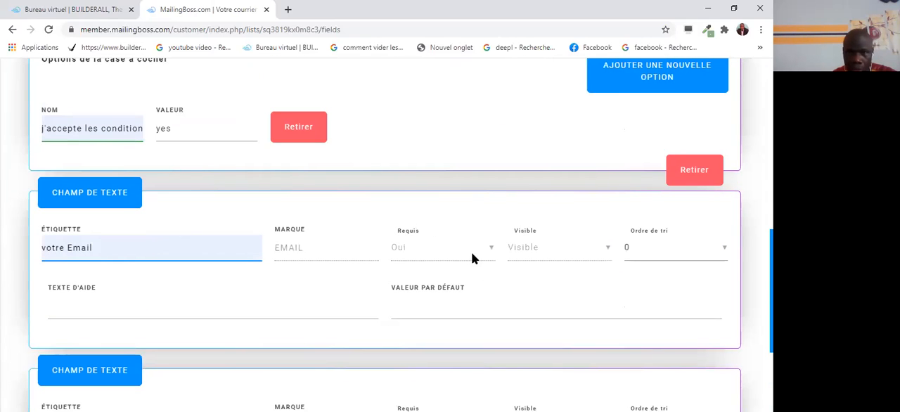
left_click(724, 251)
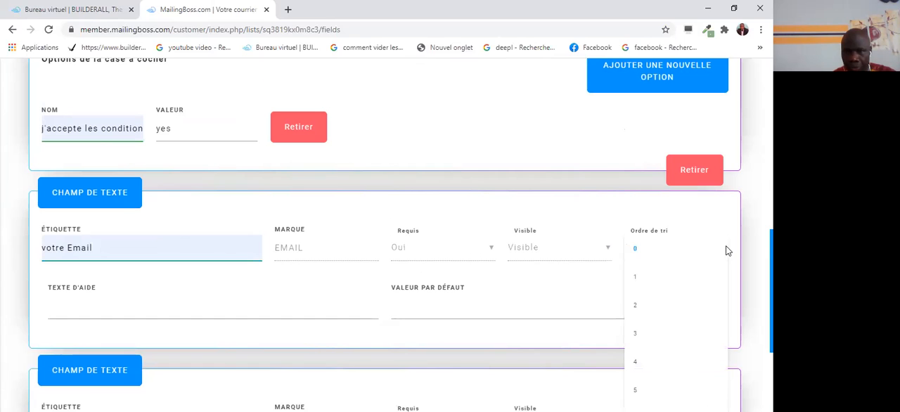
left_click(638, 309)
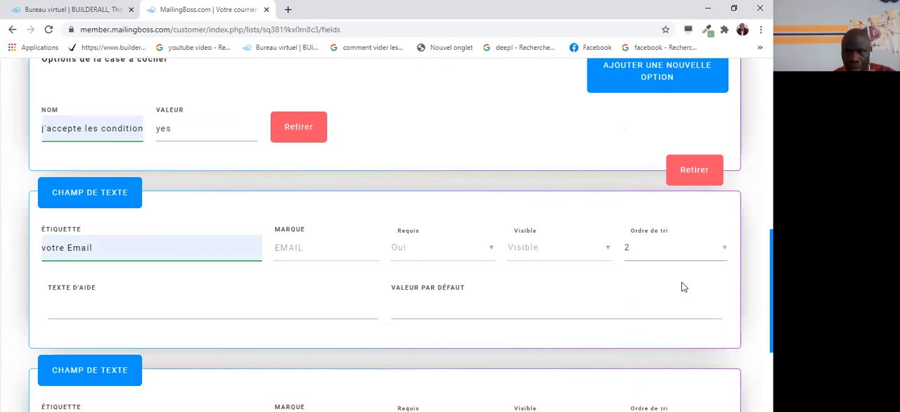
Change the first-name text field's label to "Votre prénom".
scroll(217, 312, "down", 2)
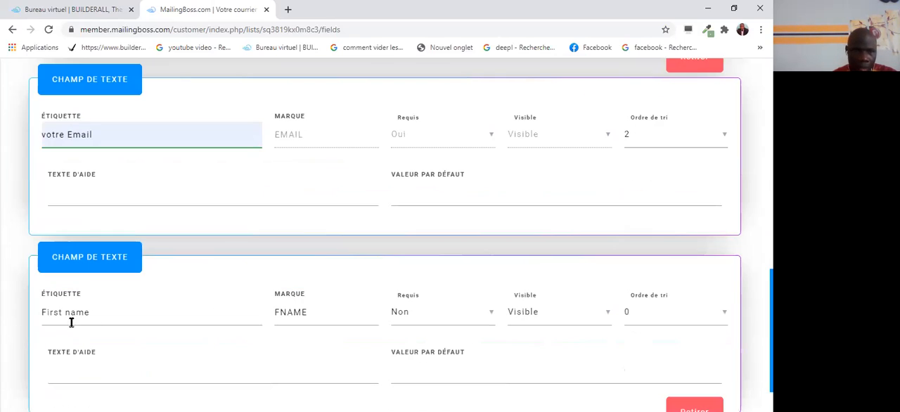
left_click(92, 315)
key("BackSpace")
key("BackSpace")
key("BackSpace")
key("BackSpace")
key("BackSpace")
key("BackSpace")
key("BackSpace")
key("BackSpace")
key("BackSpace")
key("BackSpace")
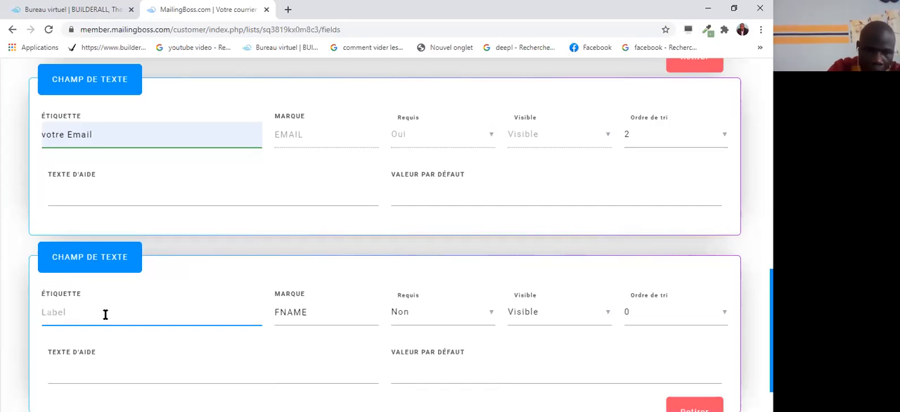
type("v")
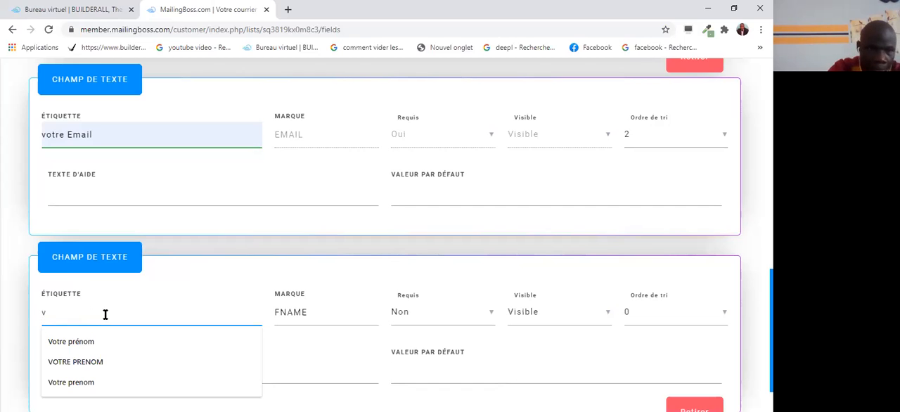
left_click(71, 341)
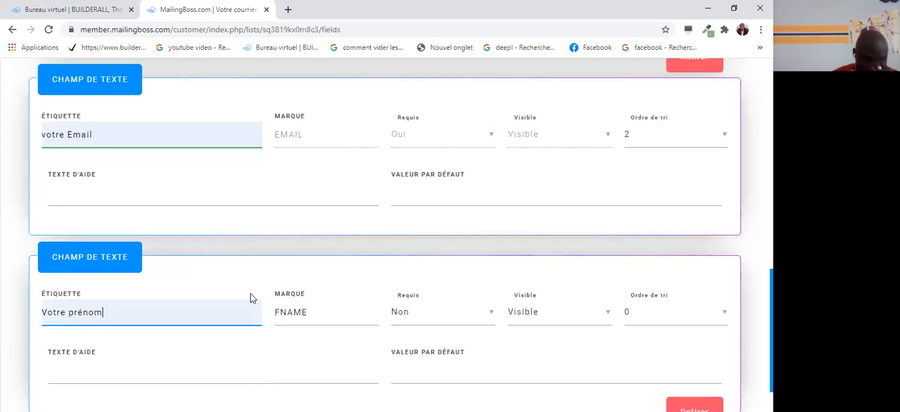
Make the first-name field required (Oui) with sort order 1, and save the list's fields.
scroll(350, 351, "down", 1)
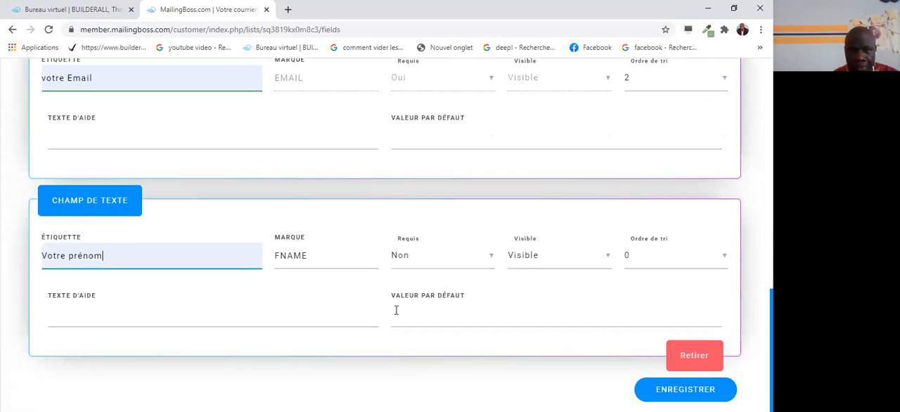
left_click(490, 258)
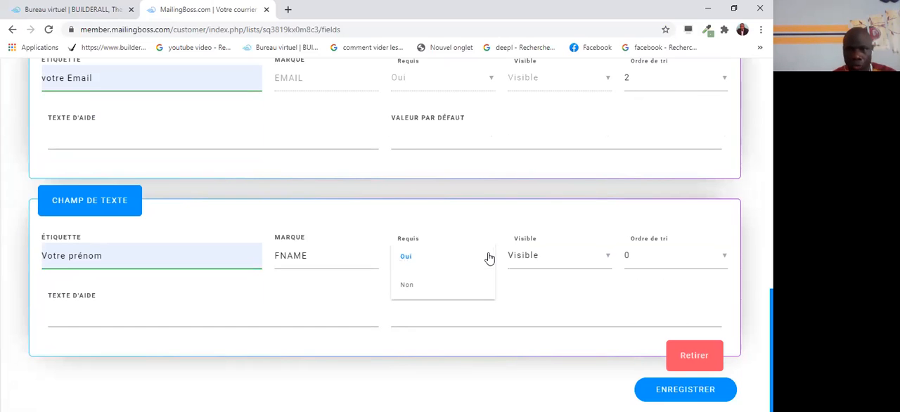
left_click(406, 258)
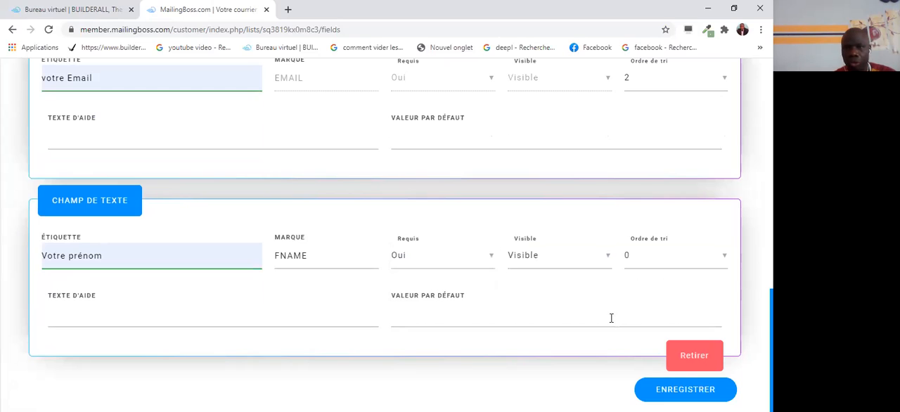
left_click(717, 259)
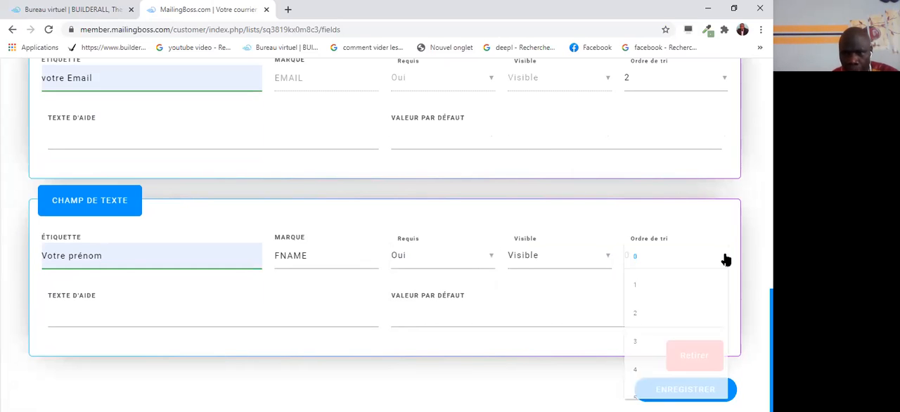
left_click(638, 290)
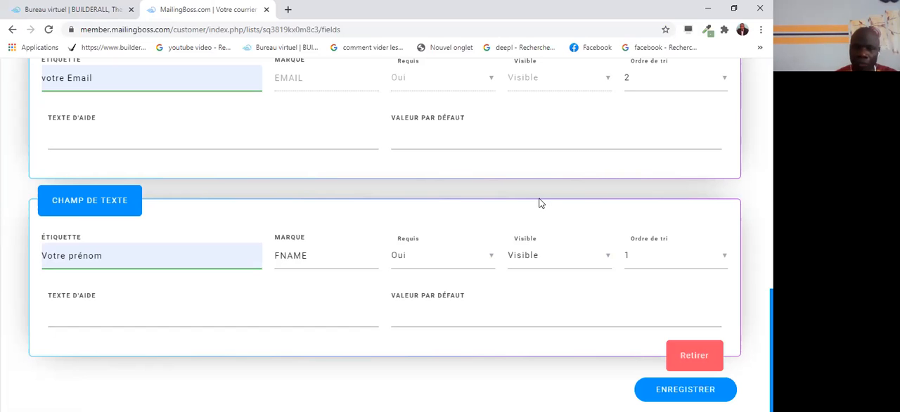
left_click(694, 392)
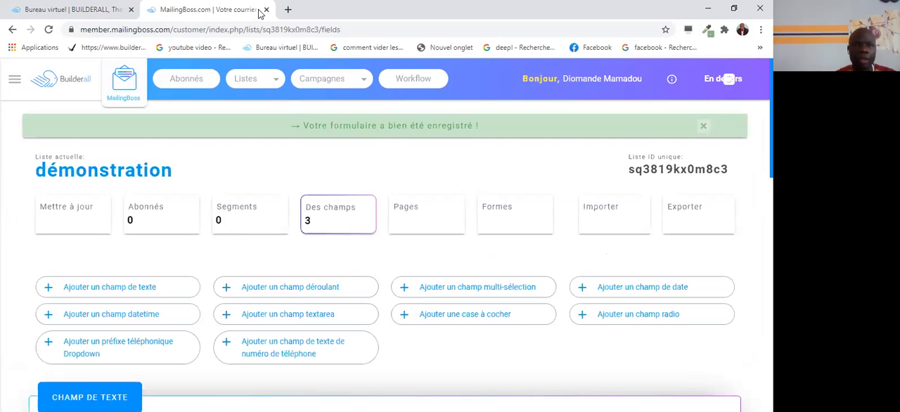
Switch to the Builderall office and open the New Builder - Cheetah Drag N Drop Website Builder.
left_click(79, 12)
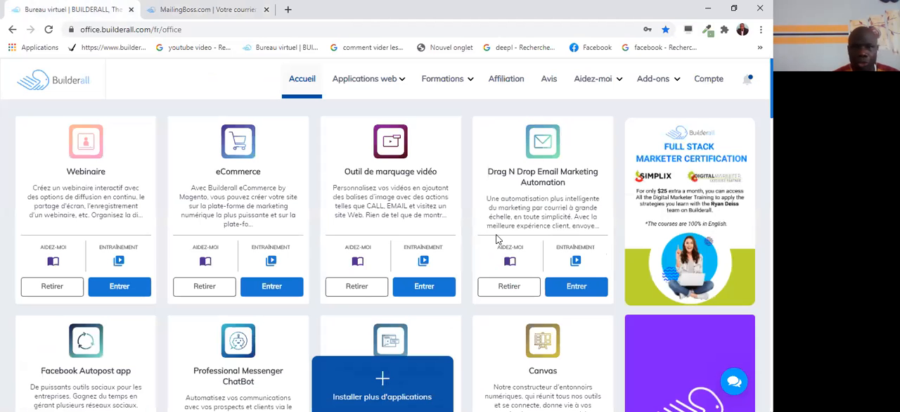
scroll(534, 198, "down", 7)
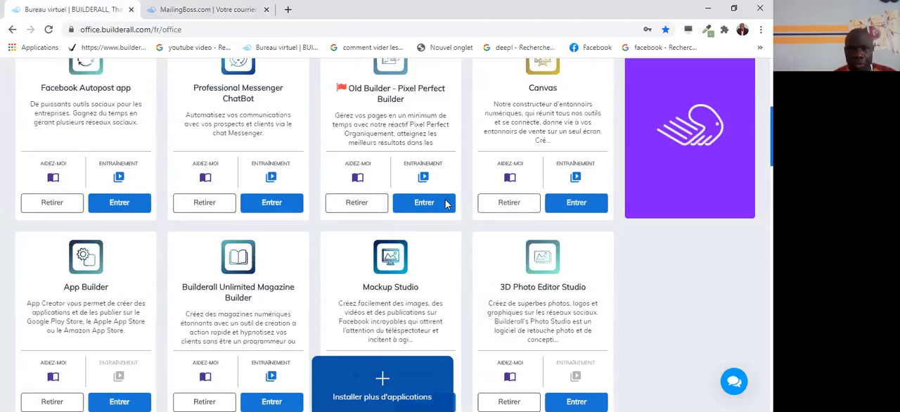
scroll(443, 197, "down", 5)
scroll(443, 197, "up", 3)
scroll(441, 199, "down", 3)
scroll(422, 198, "down", 2)
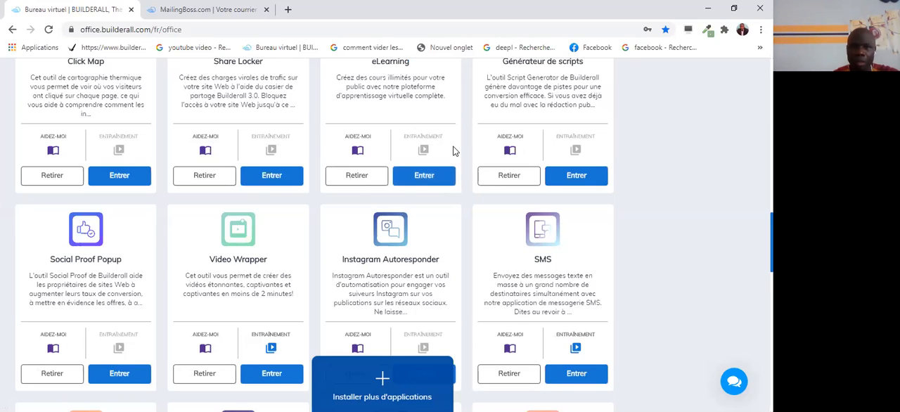
scroll(450, 177, "down", 5)
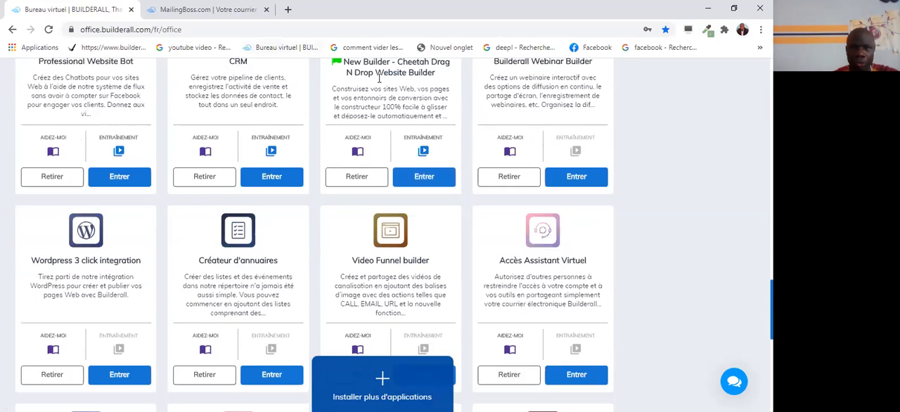
scroll(391, 99, "up", 1)
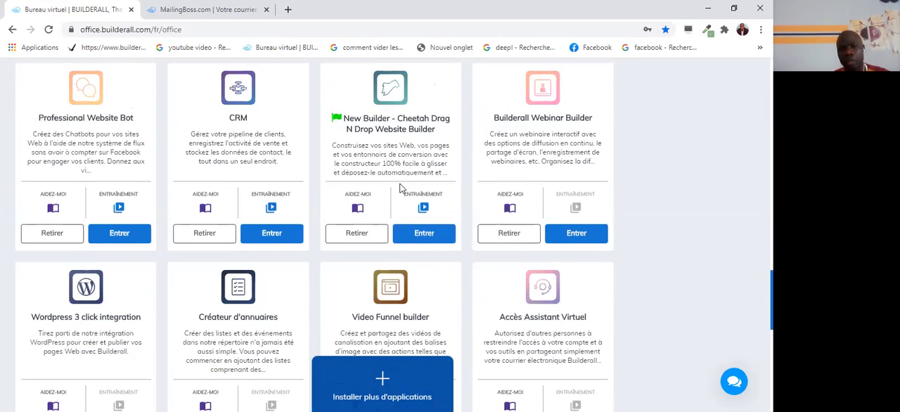
left_click(430, 234)
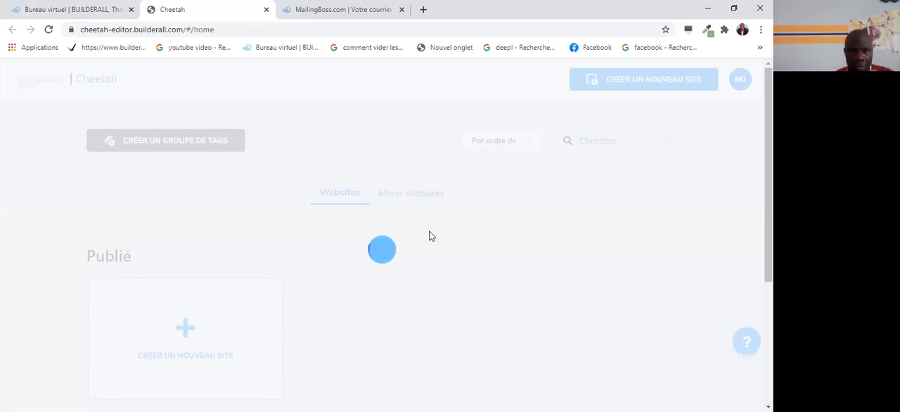
Open the Home page of the published site "Mon Site Web Cheetah" for editing.
scroll(264, 239, "down", 3)
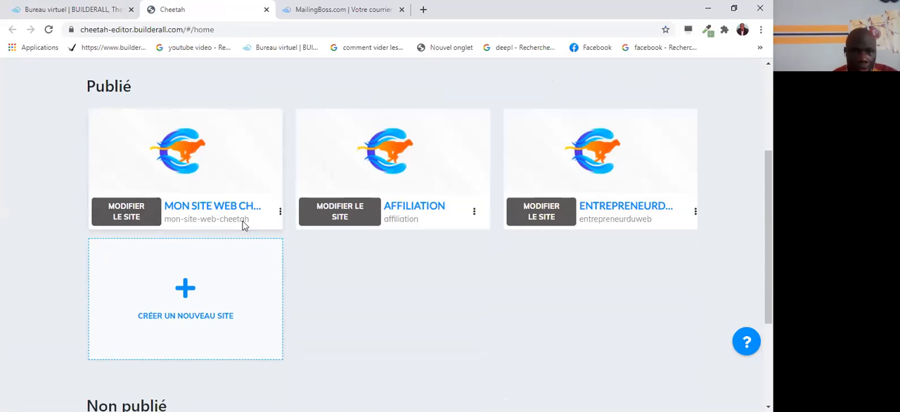
left_click(124, 213)
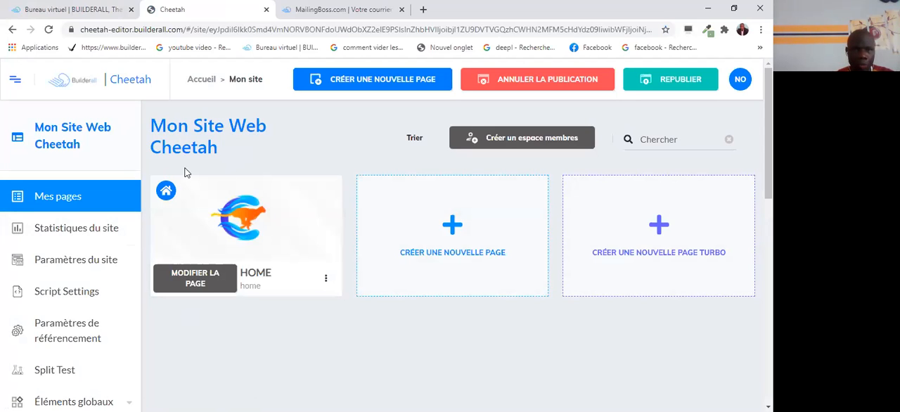
left_click(198, 279)
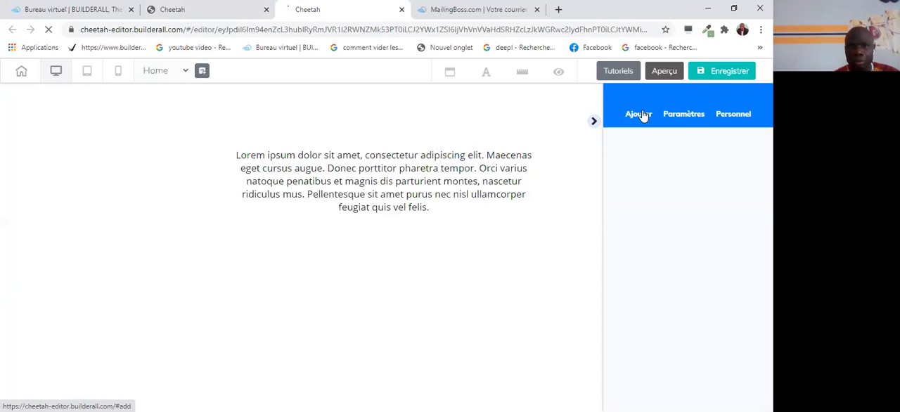
Look through the full list of panel template categories available to add to the page, from 1er pli to Webinar Replay.
left_click(642, 116)
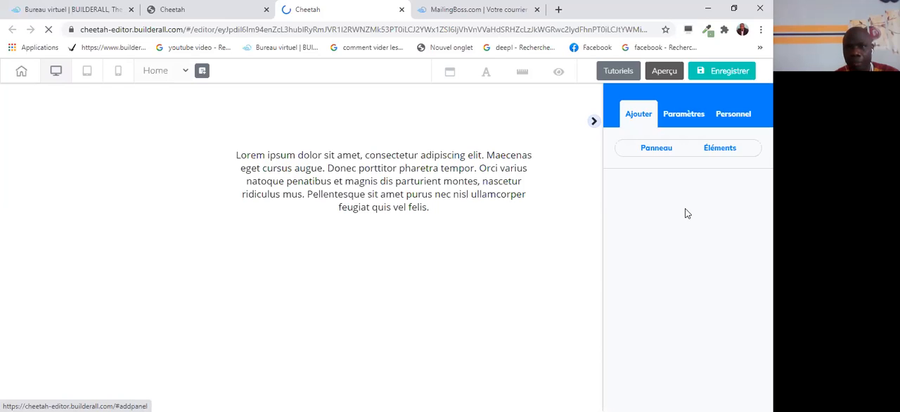
left_click(654, 149)
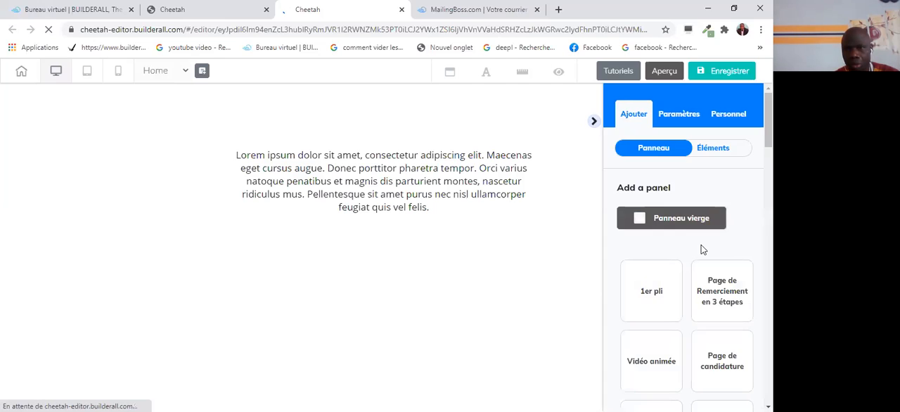
scroll(701, 246, "down", 2)
scroll(702, 249, "down", 2)
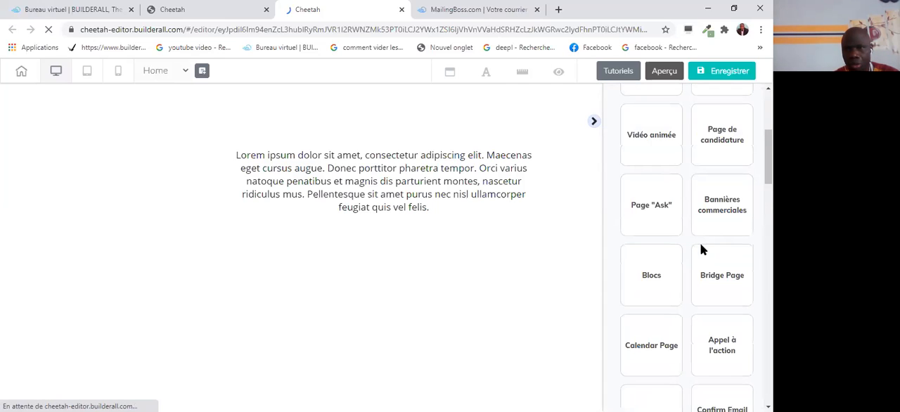
scroll(700, 250, "down", 2)
scroll(685, 277, "down", 1)
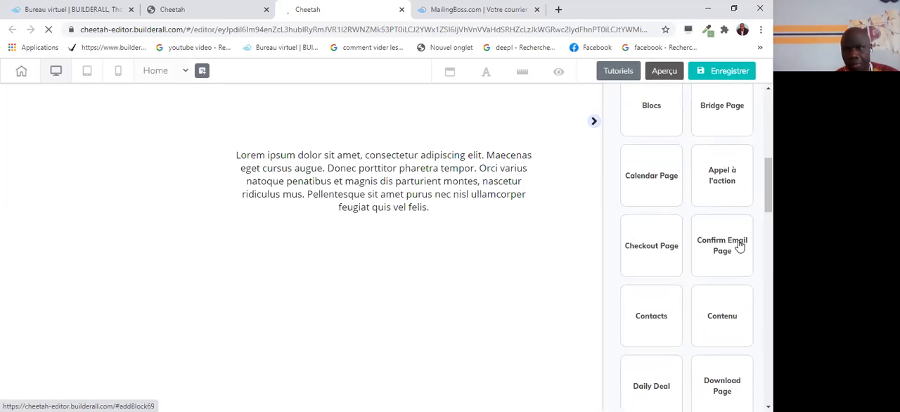
scroll(738, 247, "down", 1)
scroll(739, 246, "down", 1)
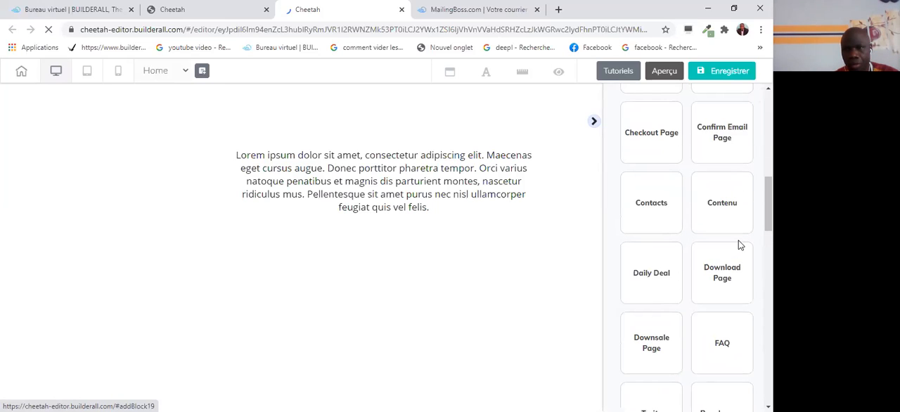
scroll(738, 245, "down", 1)
scroll(738, 245, "down", 3)
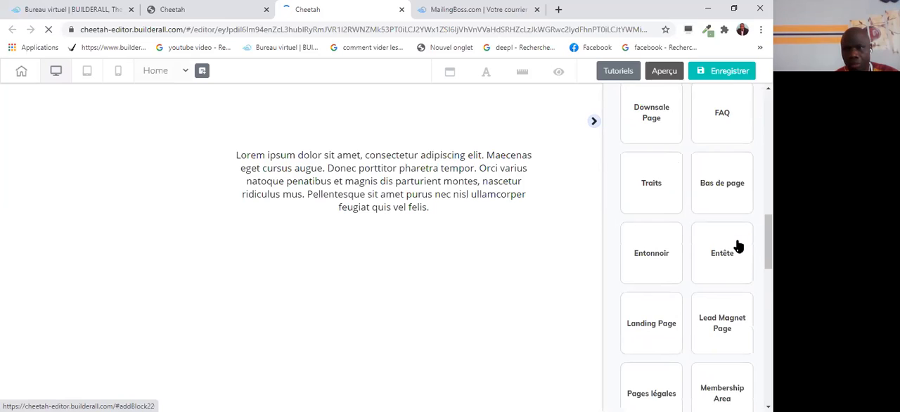
scroll(738, 245, "down", 3)
scroll(738, 246, "down", 1)
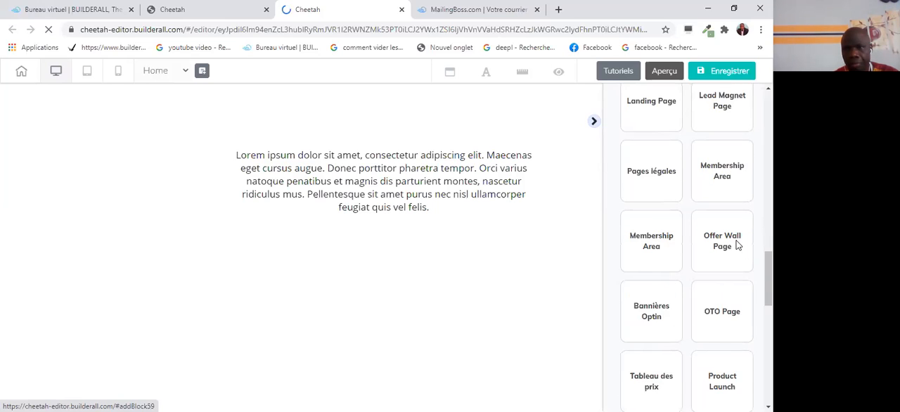
scroll(737, 245, "down", 3)
scroll(737, 244, "down", 2)
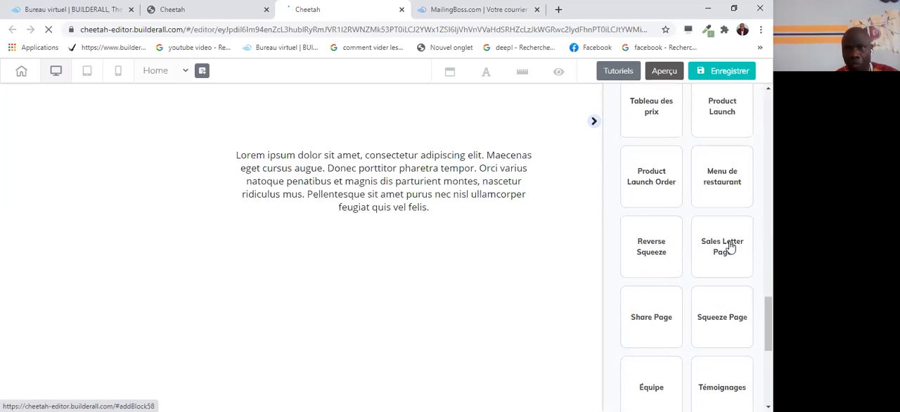
scroll(731, 246, "up", 6)
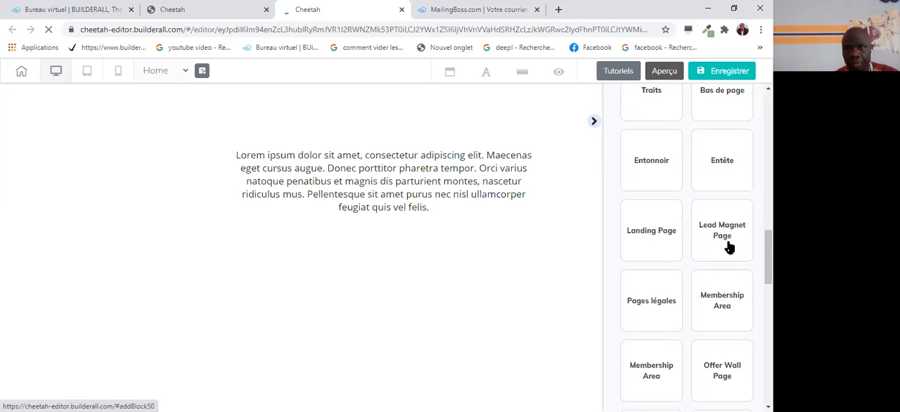
scroll(729, 247, "up", 5)
scroll(729, 247, "up", 3)
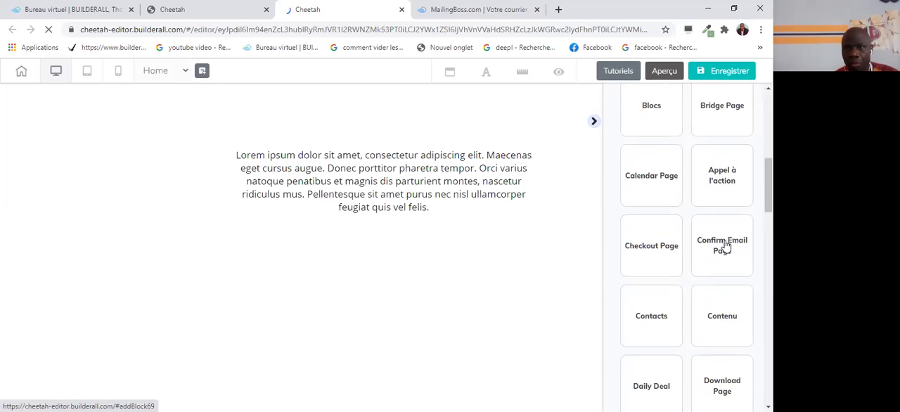
scroll(725, 246, "up", 1)
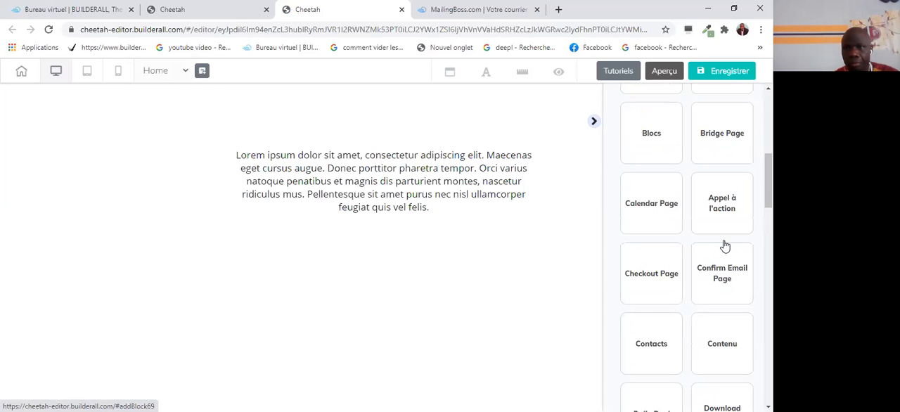
scroll(725, 239, "up", 4)
scroll(724, 226, "up", 2)
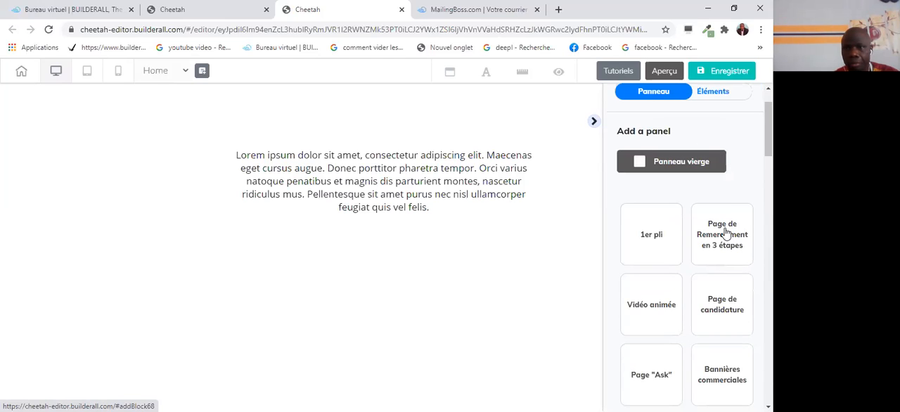
scroll(709, 268, "up", 1)
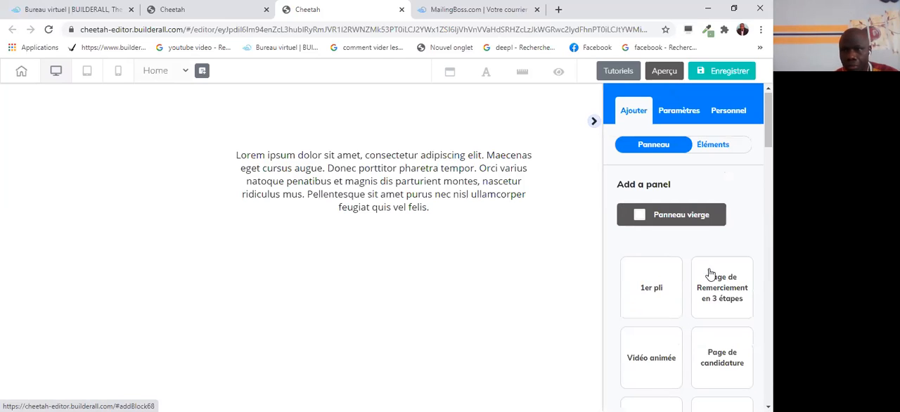
scroll(708, 269, "down", 2)
scroll(726, 218, "up", 1)
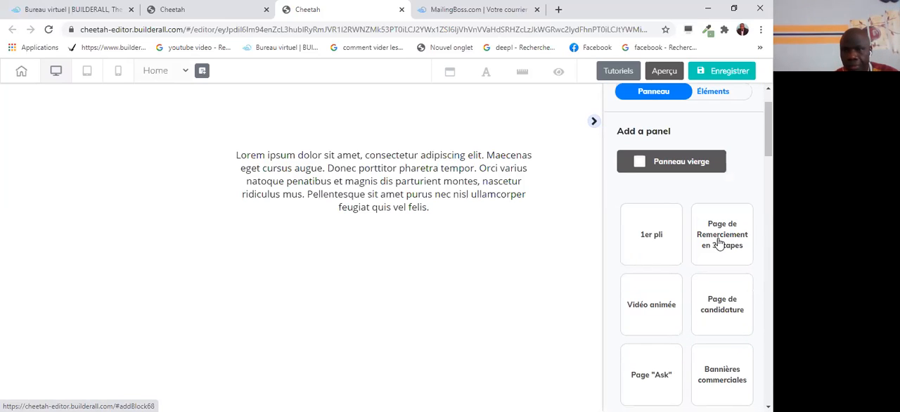
scroll(619, 208, "down", 2)
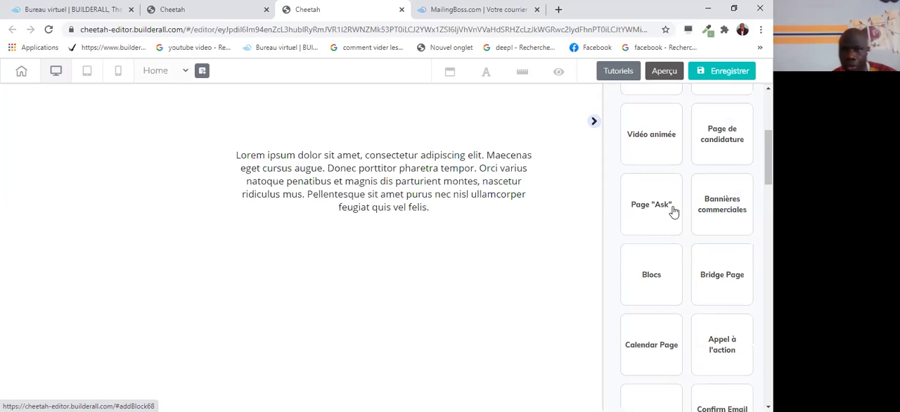
scroll(621, 209, "down", 1)
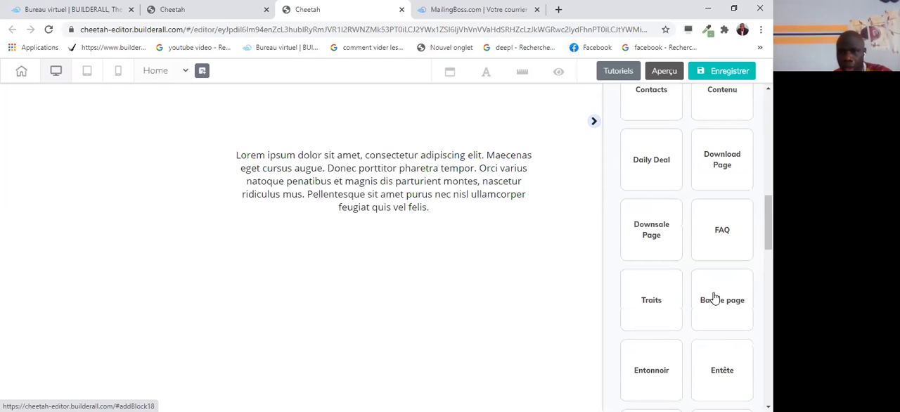
scroll(712, 281, "down", 3)
scroll(713, 264, "down", 1)
scroll(713, 265, "down", 5)
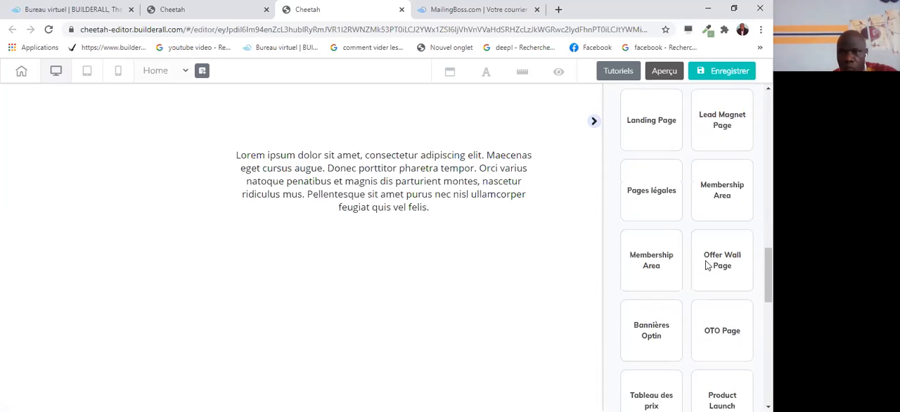
scroll(707, 264, "down", 5)
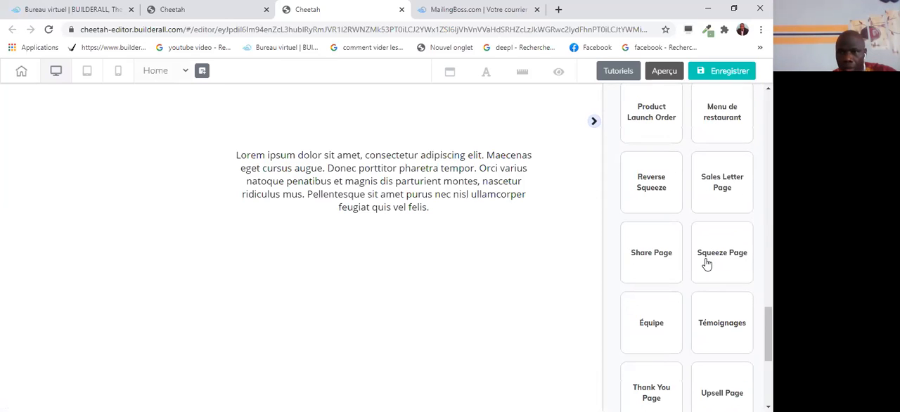
scroll(707, 264, "down", 1)
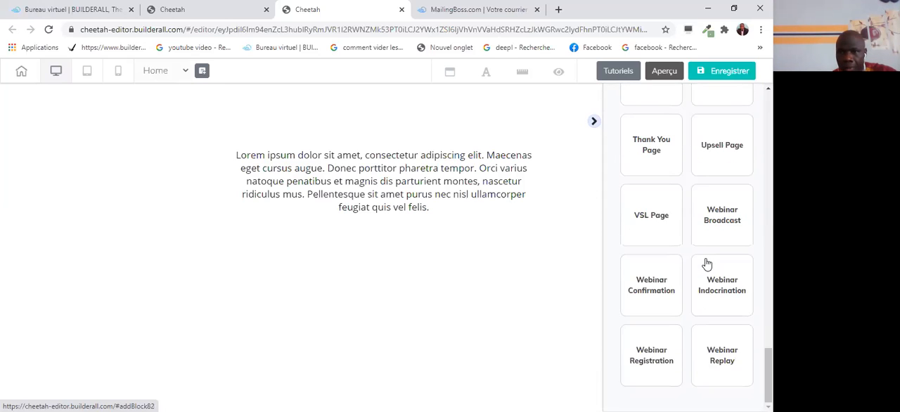
scroll(707, 264, "up", 5)
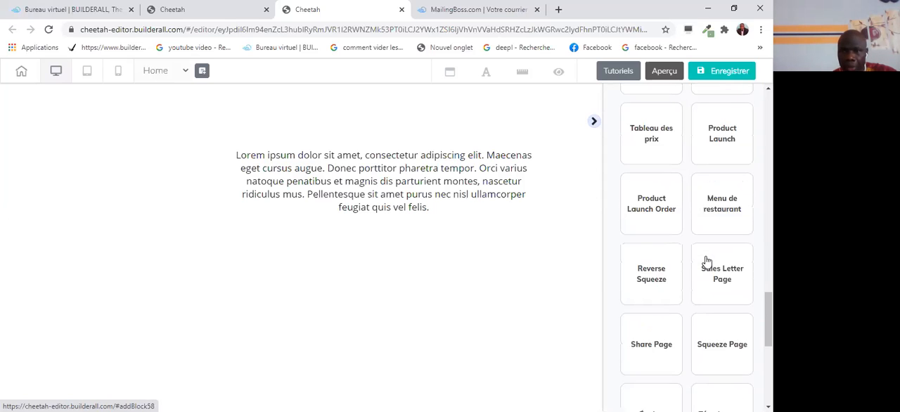
scroll(707, 261, "up", 6)
scroll(707, 260, "up", 4)
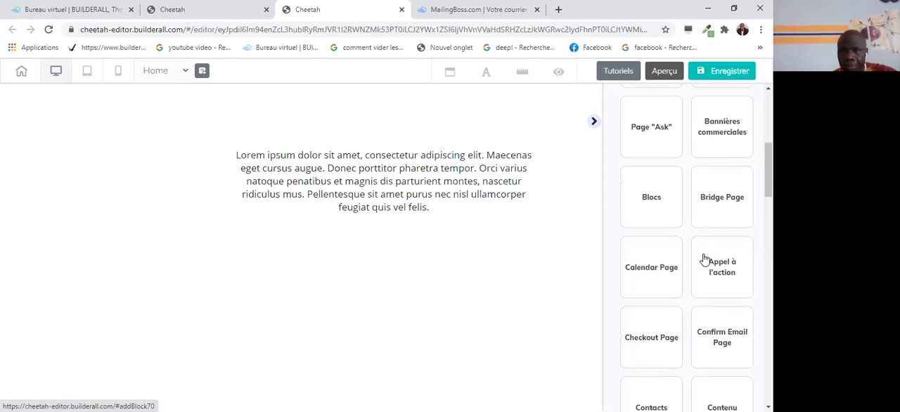
scroll(705, 260, "up", 5)
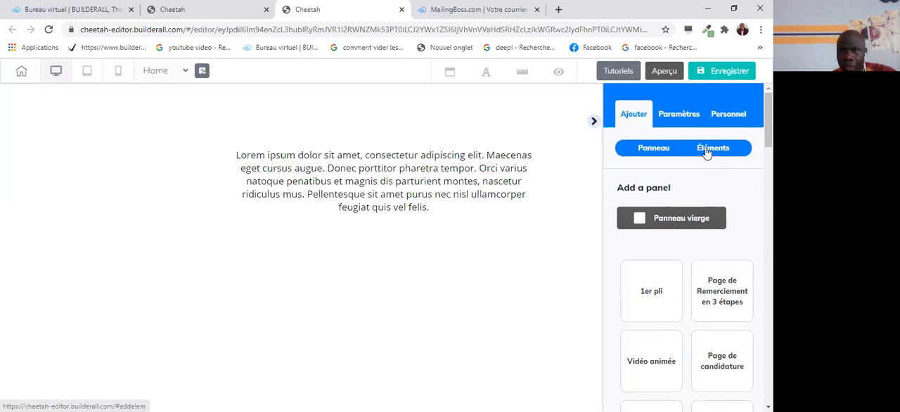
Try to place the first e-mail marketing form design, with the blue "My Button", below the text on the page.
left_click(709, 150)
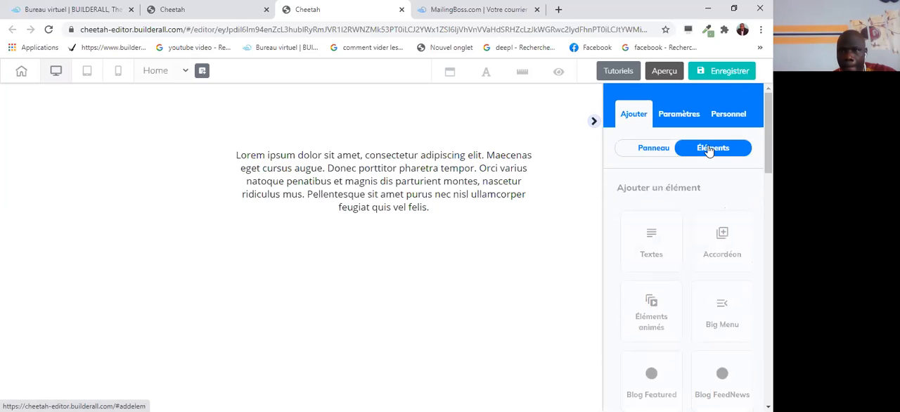
scroll(714, 257, "down", 3)
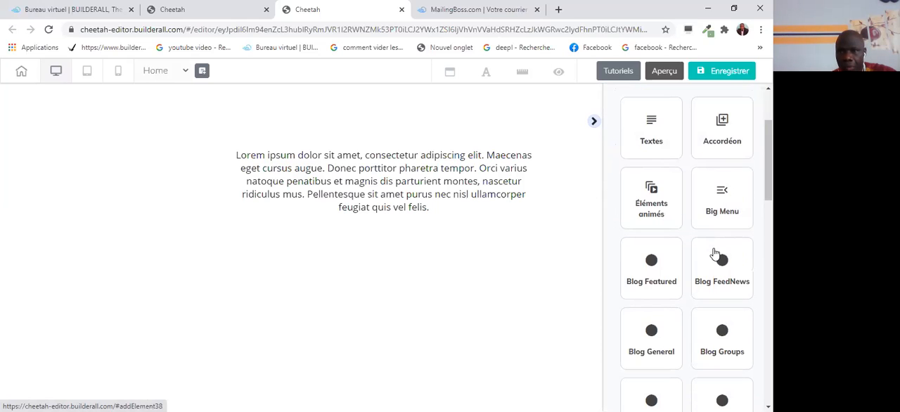
scroll(731, 239, "down", 2)
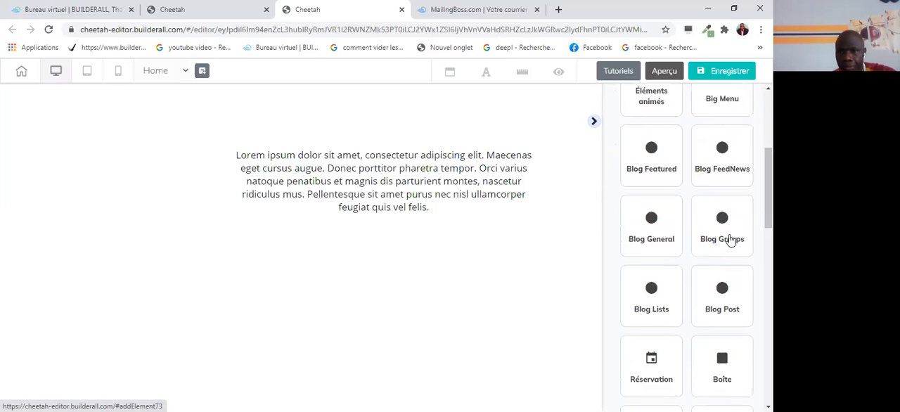
scroll(724, 251, "up", 1)
scroll(721, 255, "up", 2)
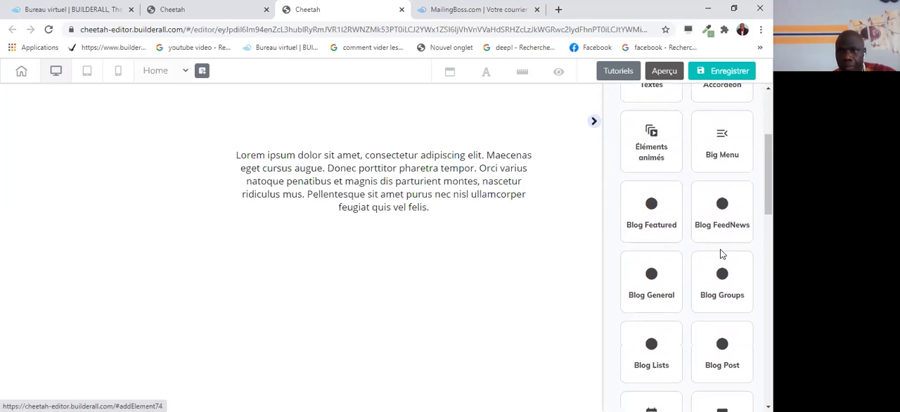
scroll(719, 253, "down", 6)
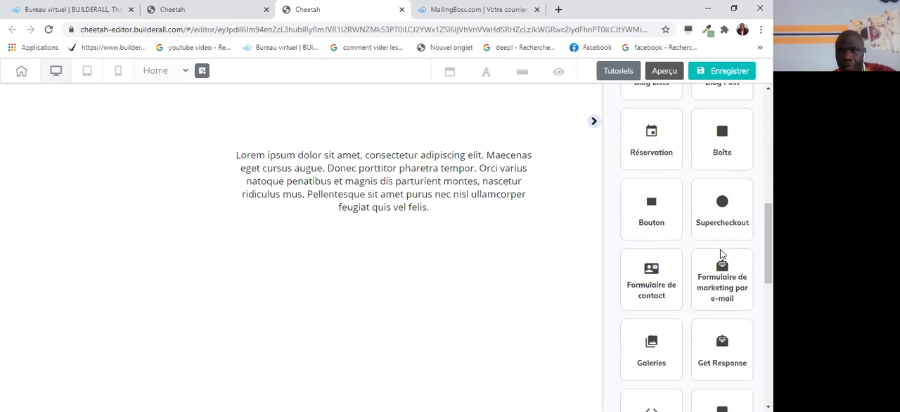
scroll(720, 248, "down", 1)
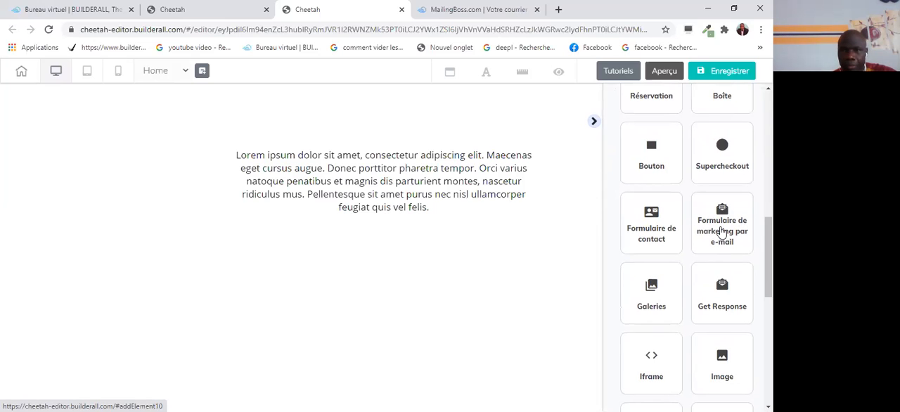
left_click(722, 232)
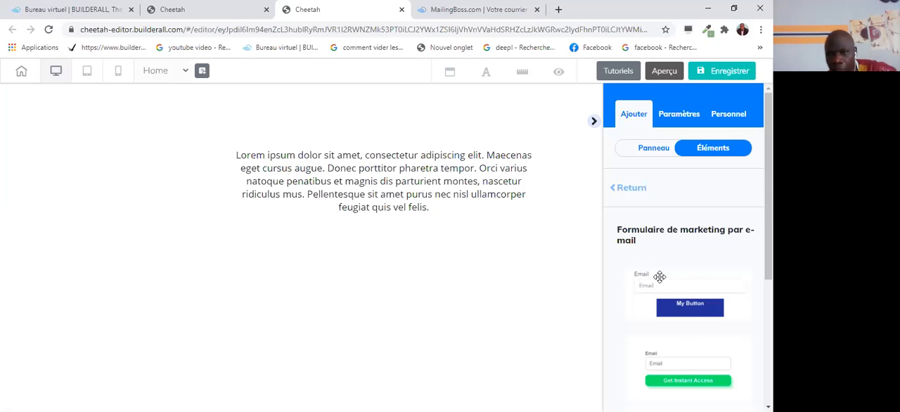
scroll(686, 295, "down", 1)
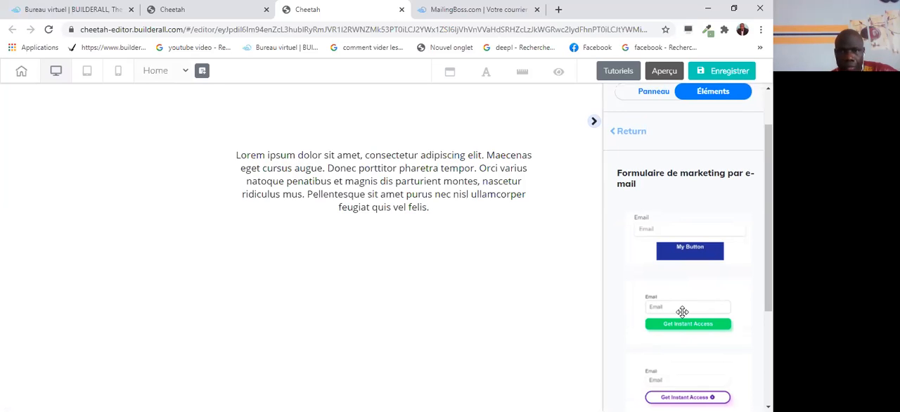
left_click(687, 230)
left_click_drag(684, 246, 457, 359)
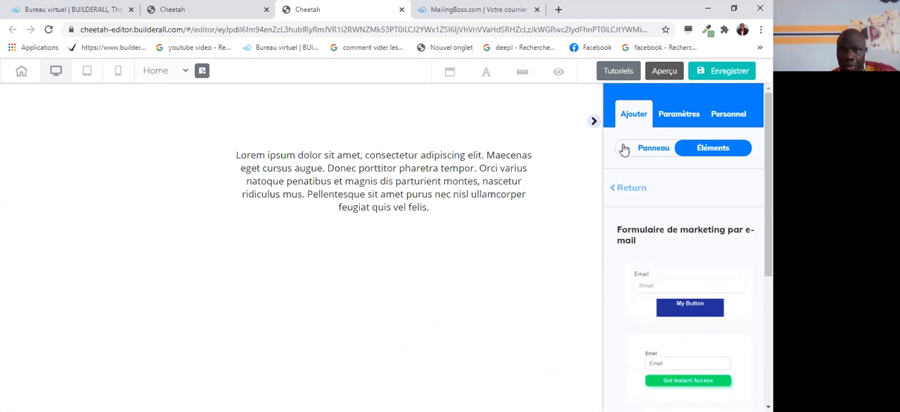
Add the "1st Fold - 04" panel from the 1er pli template category below the text on the page.
left_click(653, 150)
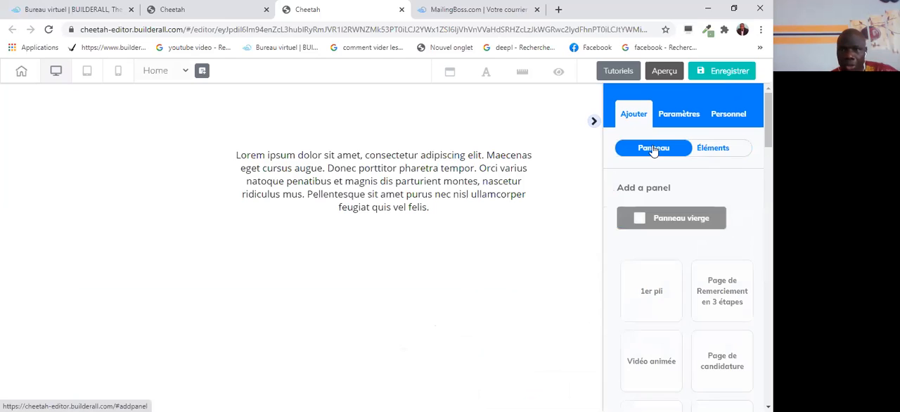
scroll(689, 248, "down", 2)
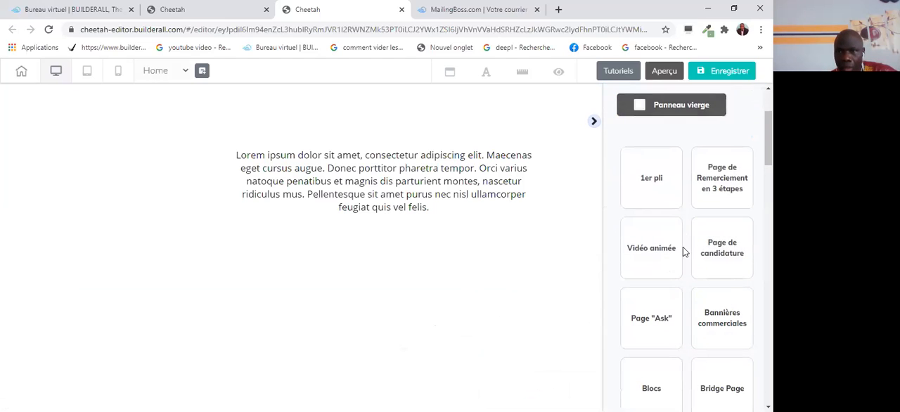
left_click(652, 181)
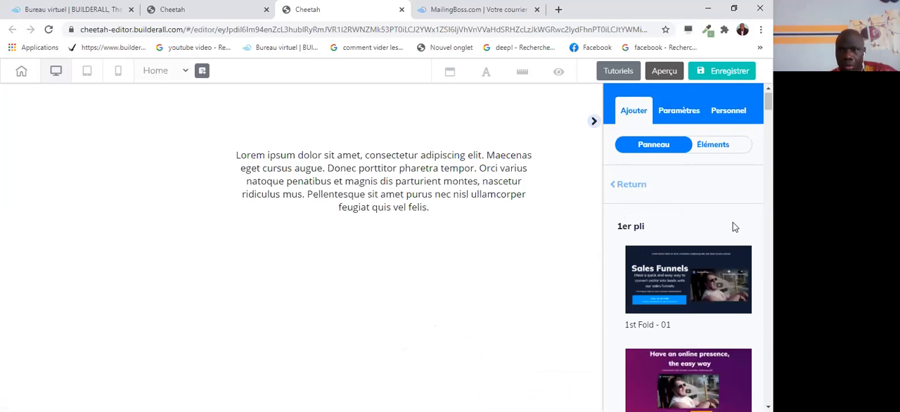
scroll(732, 226, "down", 2)
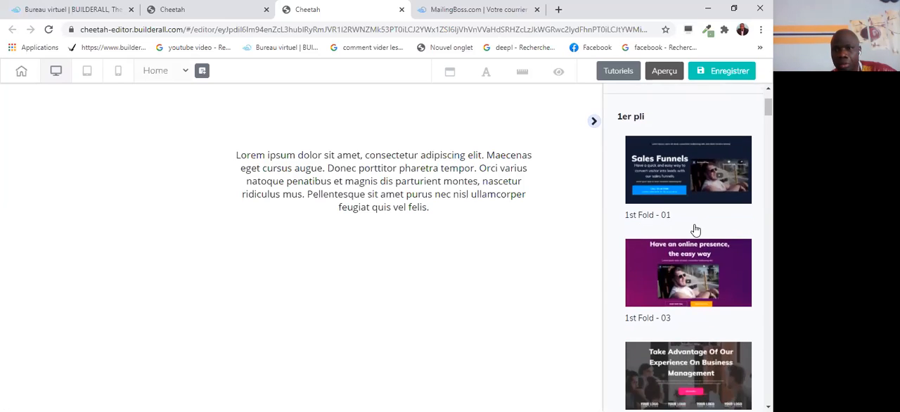
scroll(694, 229, "down", 3)
scroll(694, 230, "down", 3)
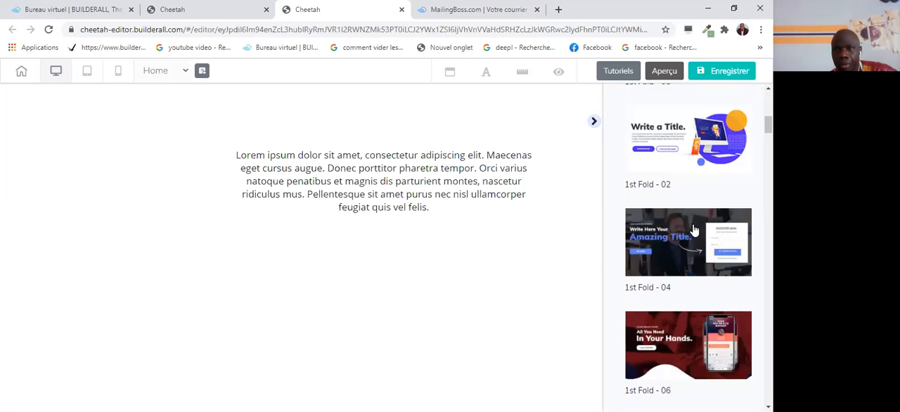
scroll(693, 230, "down", 1)
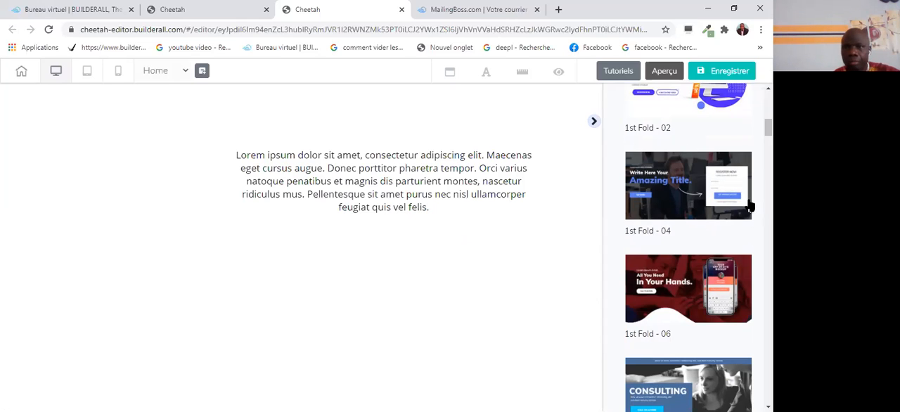
scroll(687, 249, "down", 3)
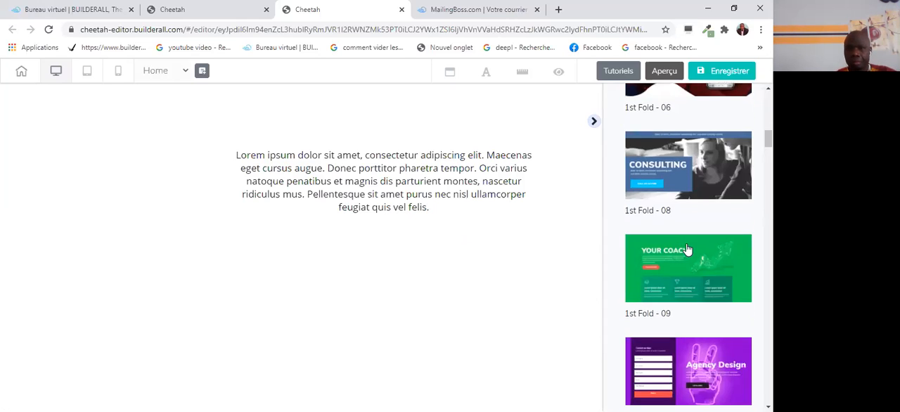
left_click(686, 249)
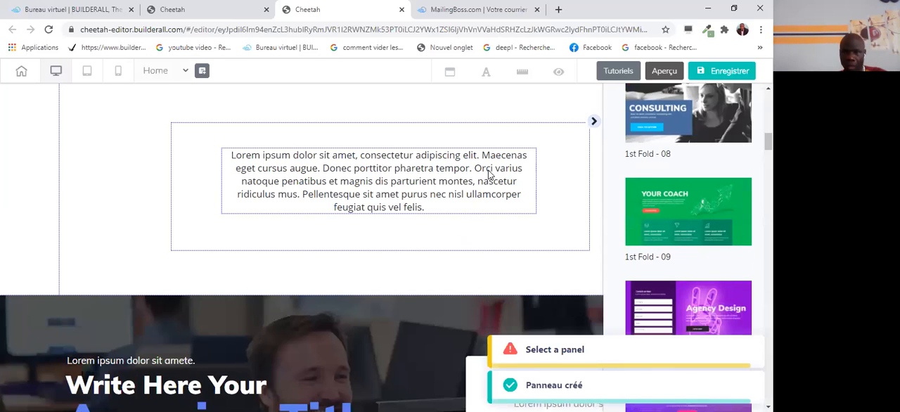
Collapse the editor's side panel and examine the added "Amazing Title" panels along the page at full width.
scroll(513, 304, "down", 5)
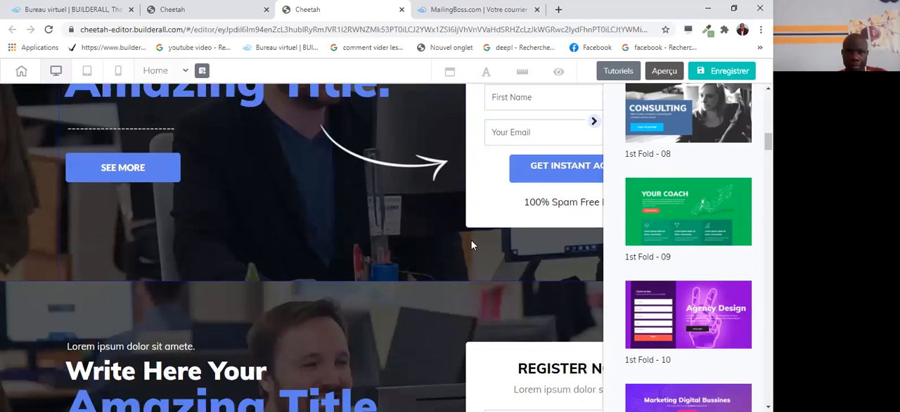
scroll(471, 244, "down", 3)
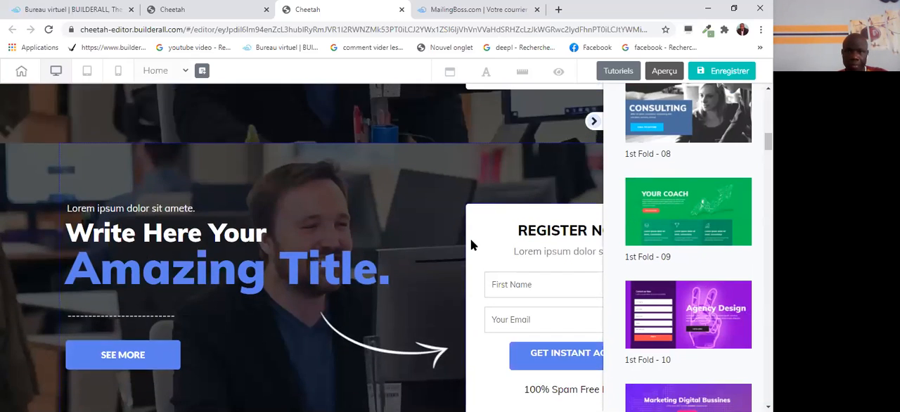
scroll(471, 244, "down", 2)
scroll(470, 244, "down", 5)
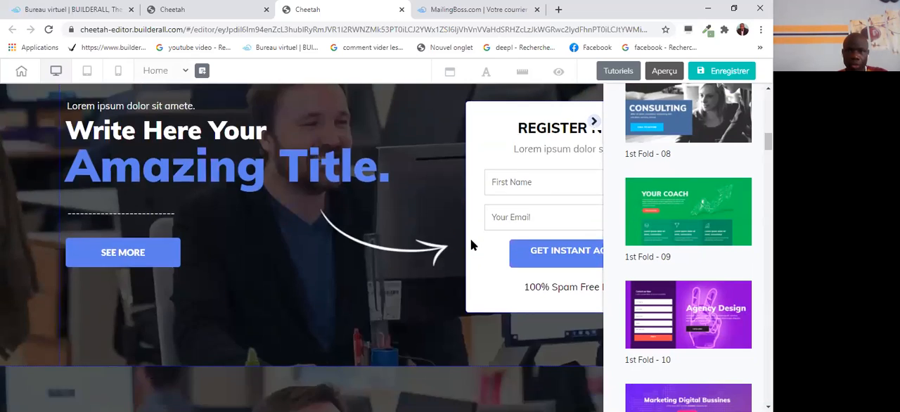
left_click(596, 123)
scroll(588, 280, "down", 2)
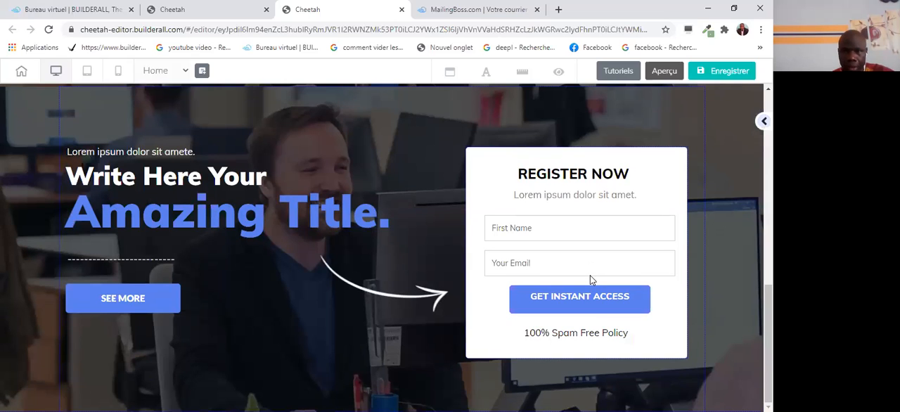
scroll(590, 273, "down", 3)
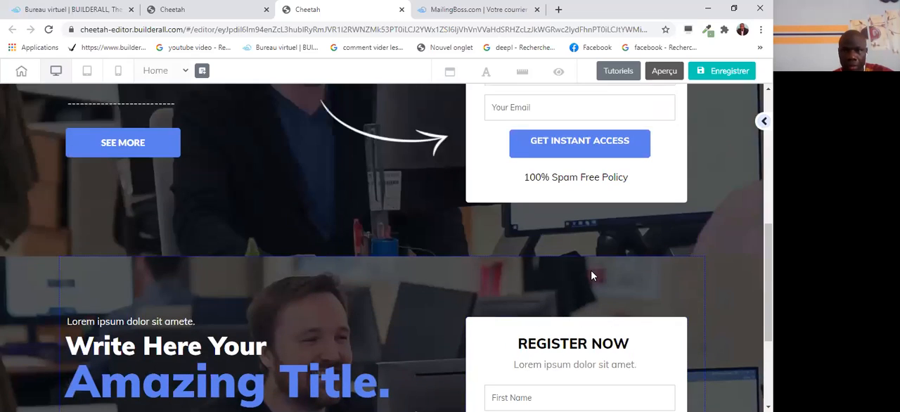
scroll(591, 270, "up", 4)
scroll(590, 270, "down", 5)
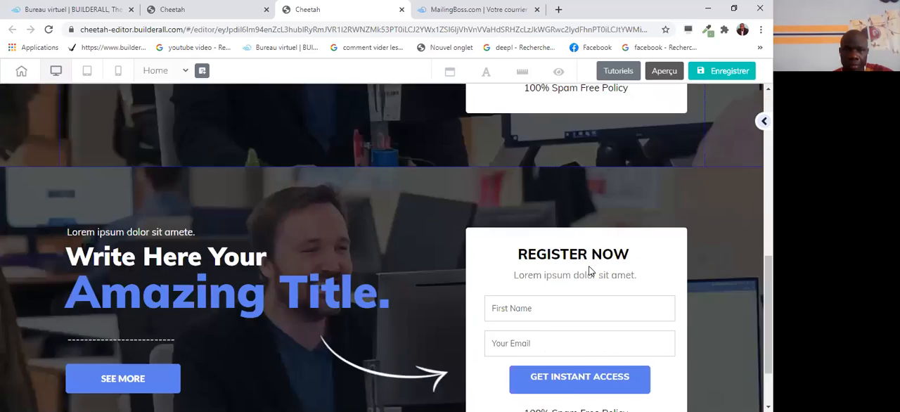
scroll(588, 260, "up", 2)
scroll(588, 255, "down", 2)
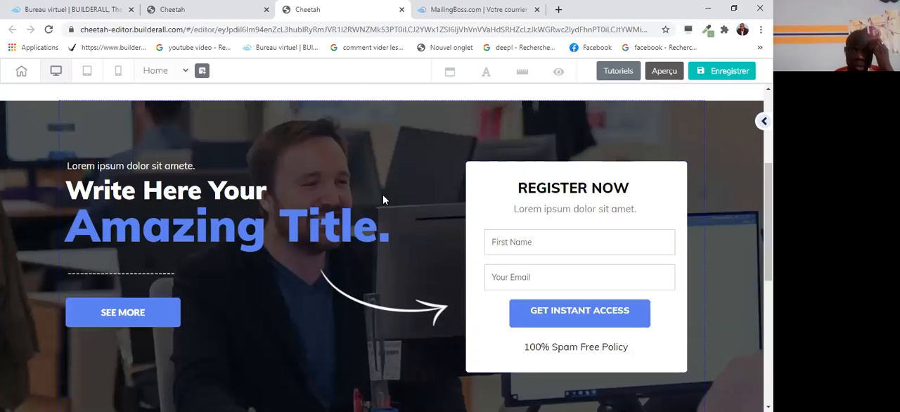
Delete the duplicate "Amazing Title" panel from the page and confirm the deletion.
left_click(386, 167)
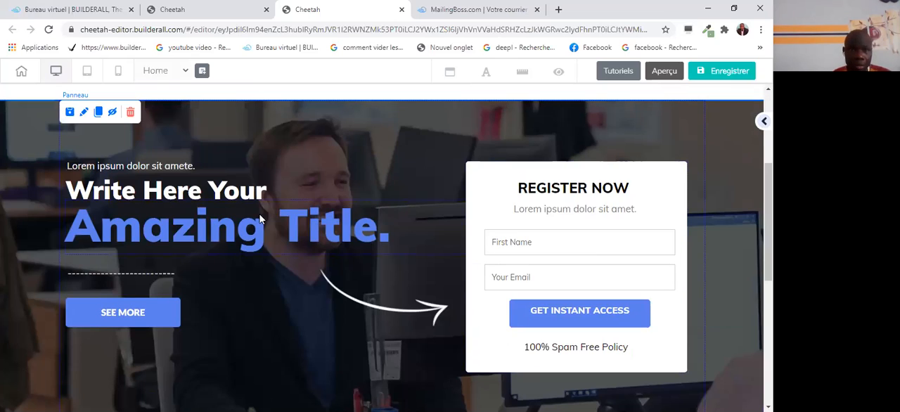
left_click(131, 112)
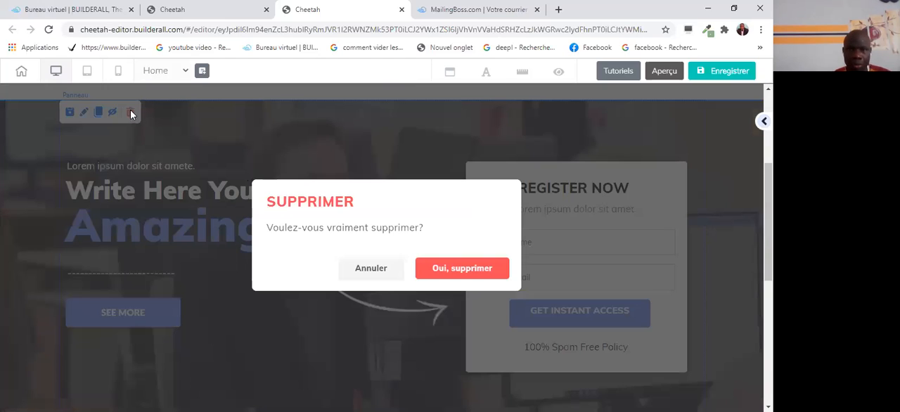
left_click(455, 274)
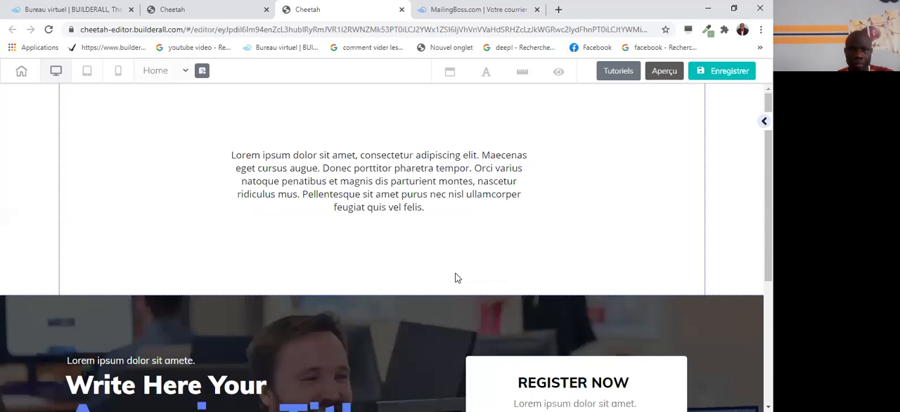
Check the e-mail settings of the contact form in the "REGISTER NOW" box without changing them.
scroll(481, 275, "down", 2)
scroll(443, 270, "down", 2)
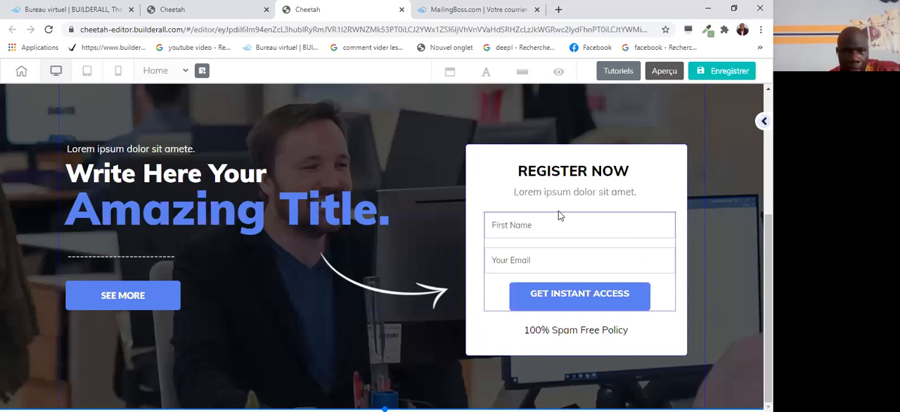
left_click(567, 295)
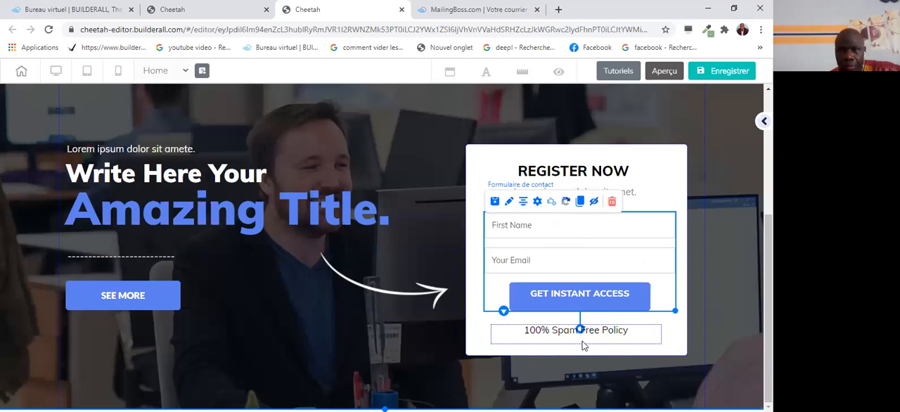
left_click_drag(574, 296, 512, 204)
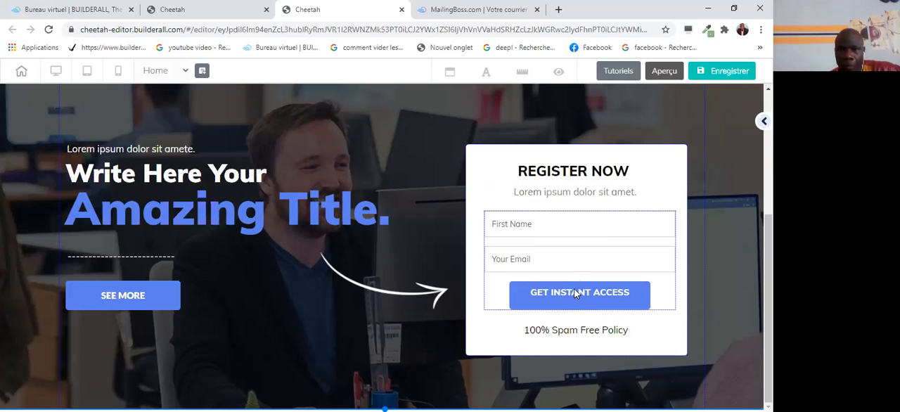
left_click(568, 274)
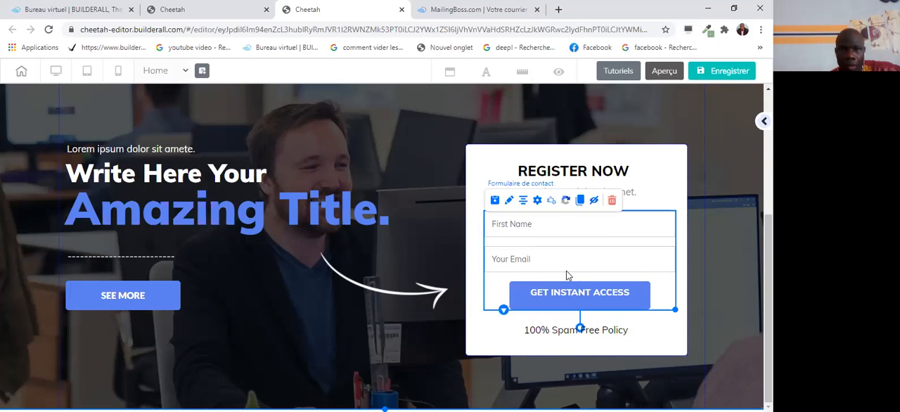
left_click(537, 201)
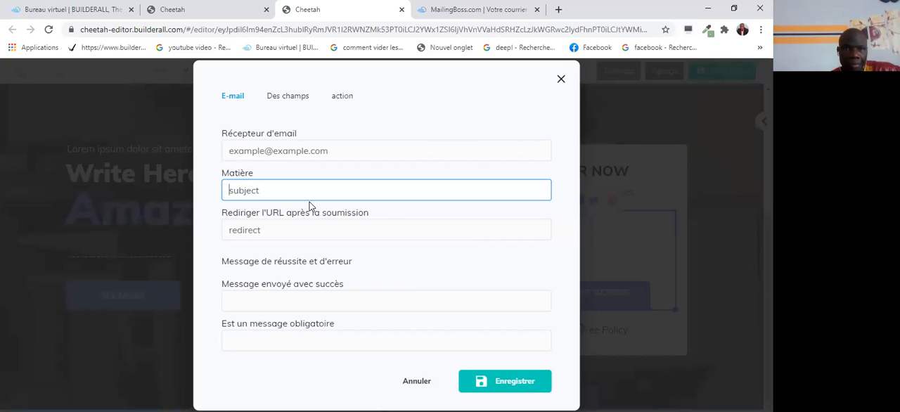
left_click(560, 78)
Delete the contact form with the First Name and Your Email fields from the "REGISTER NOW" box.
scroll(589, 300, "up", 3)
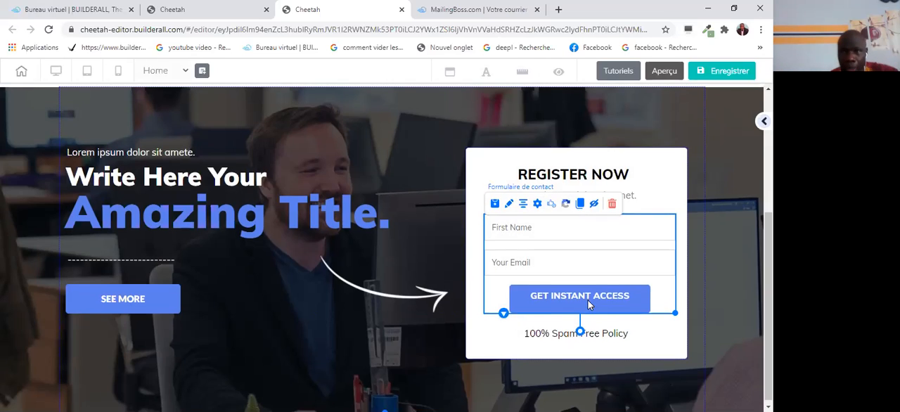
scroll(590, 295, "down", 3)
scroll(589, 296, "up", 3)
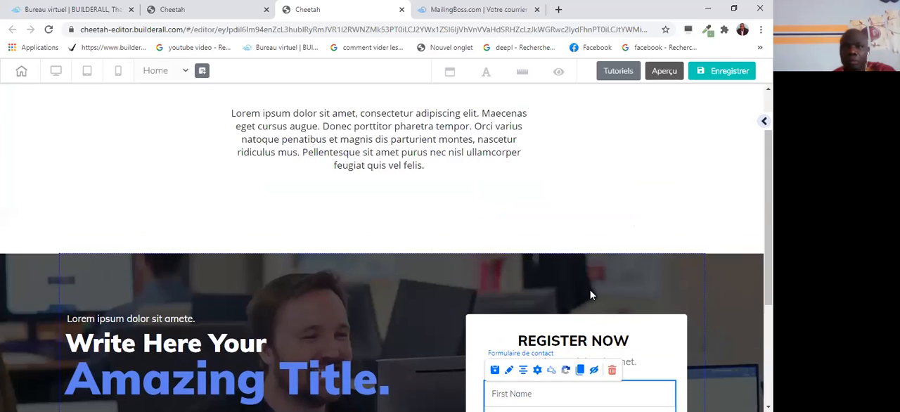
scroll(590, 295, "down", 3)
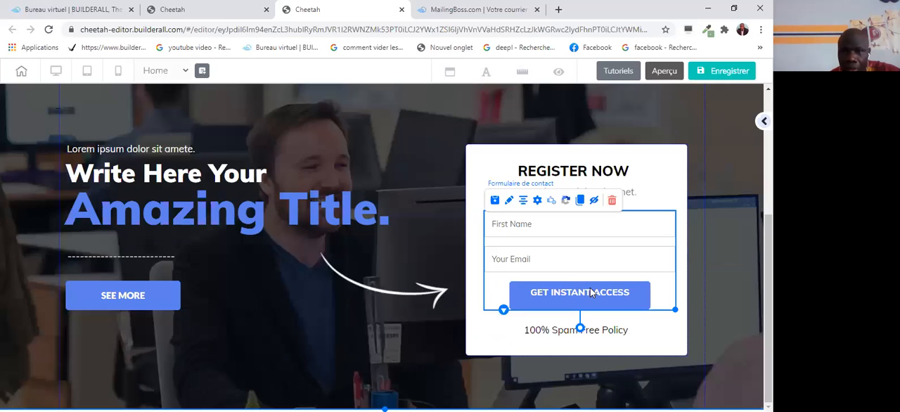
scroll(591, 293, "up", 3)
scroll(596, 281, "down", 3)
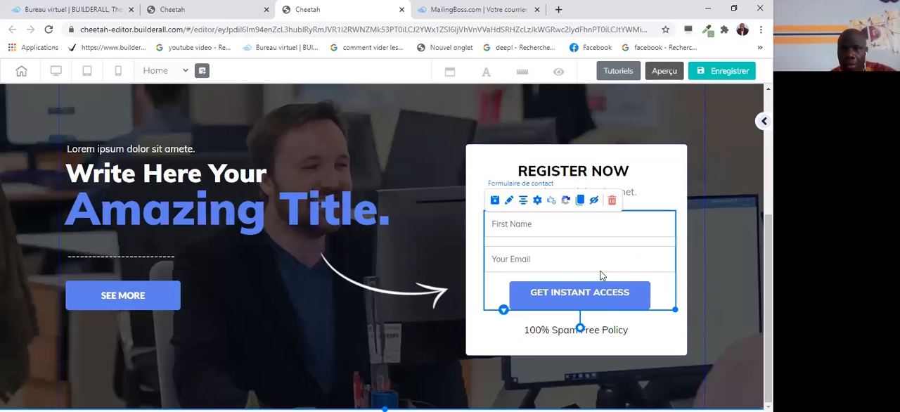
left_click(611, 202)
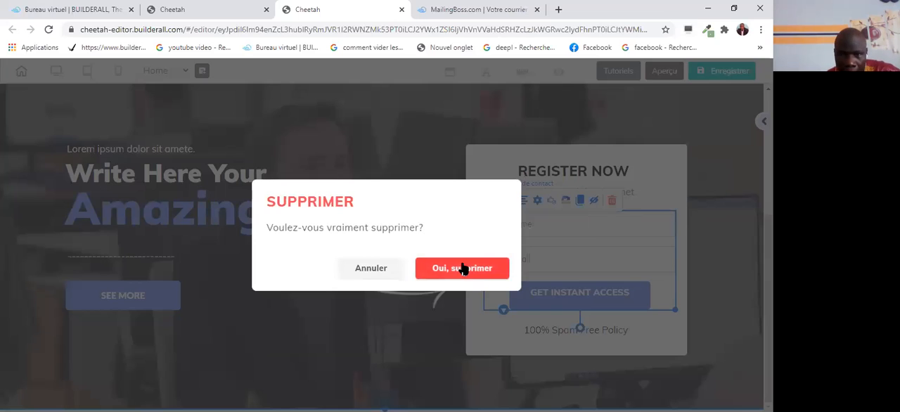
left_click(461, 268)
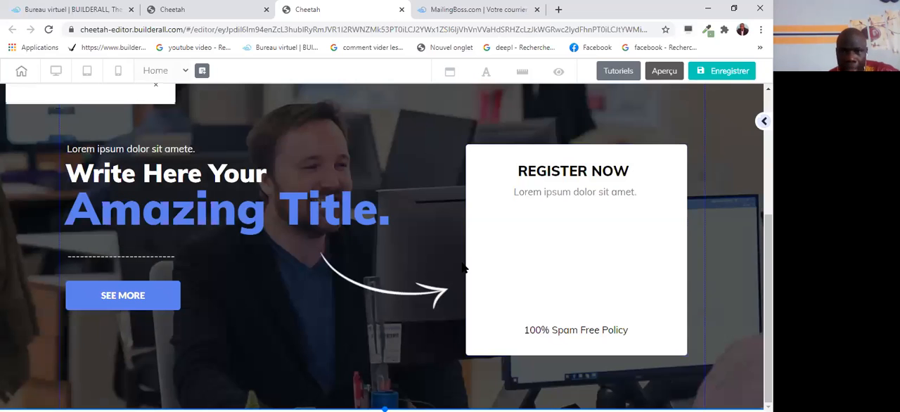
Delete the white "REGISTER NOW" box from the "Amazing Title" panel and confirm the deletion.
left_click(643, 154)
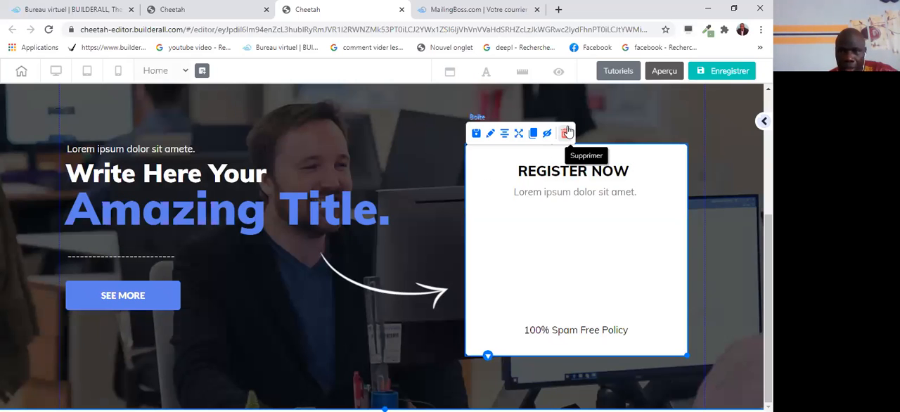
left_click(565, 133)
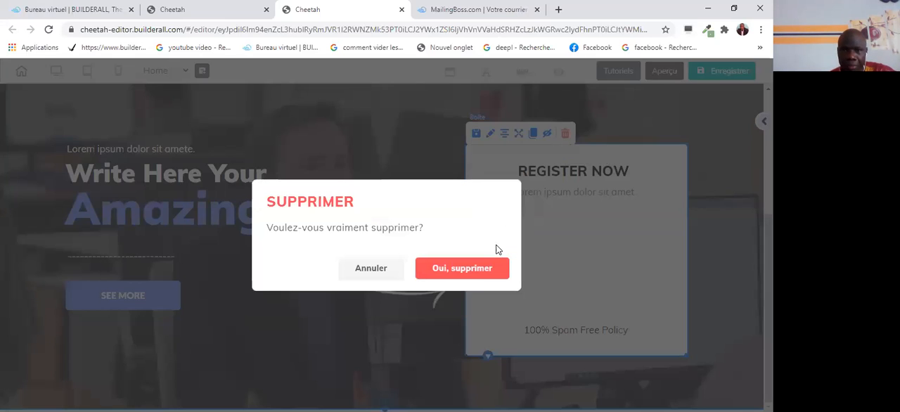
left_click(481, 272)
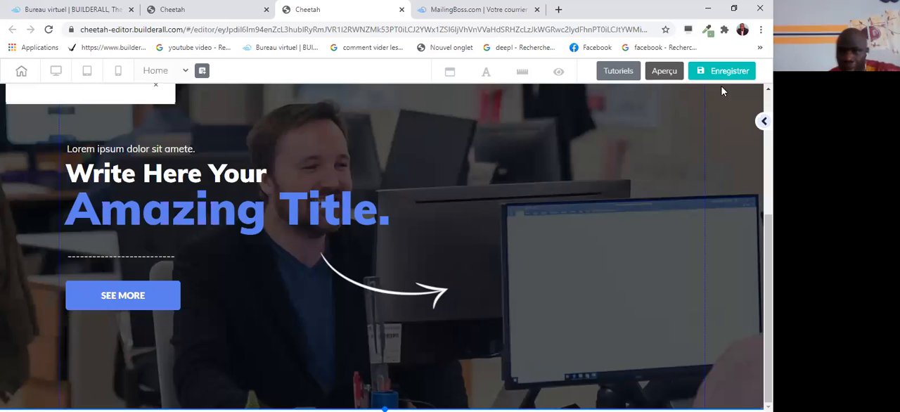
Add the e-mail marketing form with the dark blue "My Button" to the "Amazing Title" panel, beside the arrow.
scroll(679, 188, "up", 2)
scroll(679, 191, "up", 1)
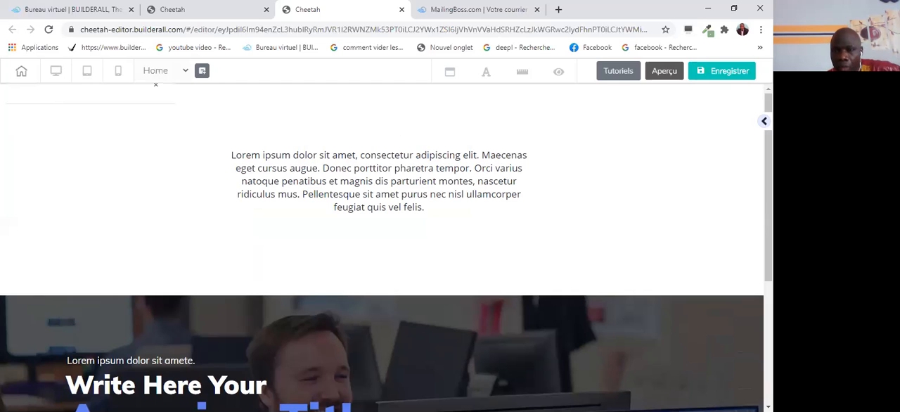
left_click(764, 121)
scroll(708, 161, "down", 1)
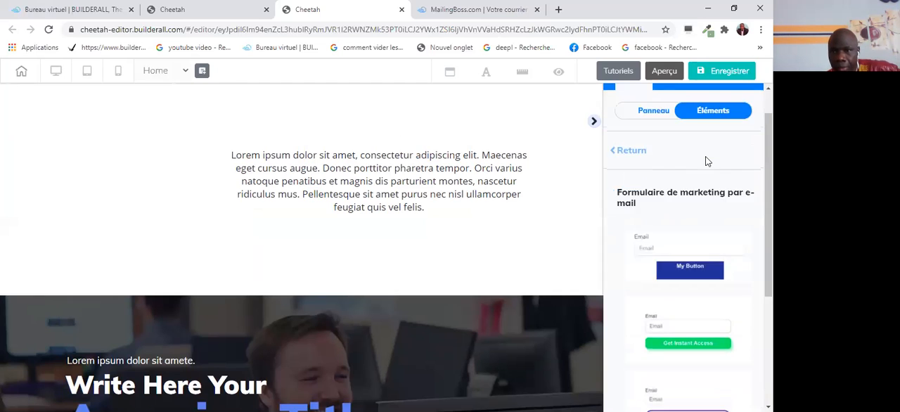
scroll(707, 160, "down", 2)
scroll(516, 285, "down", 4)
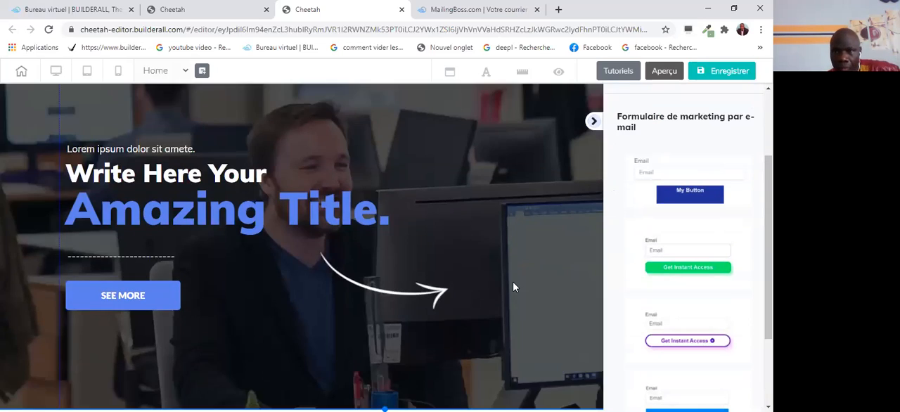
left_click(686, 168)
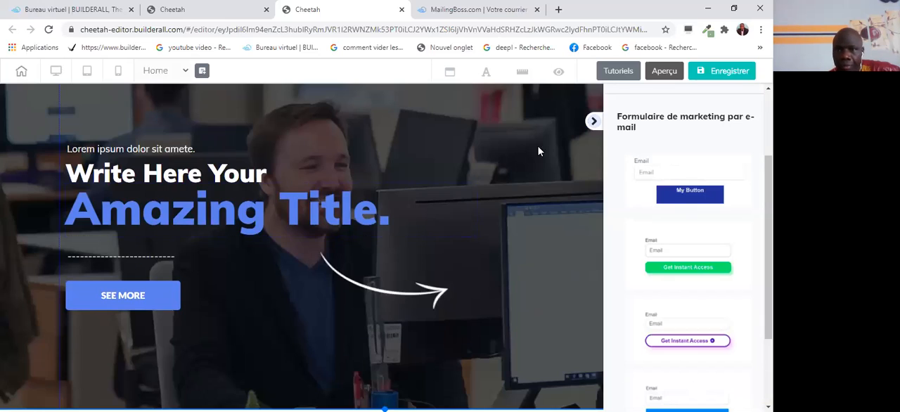
left_click(649, 176)
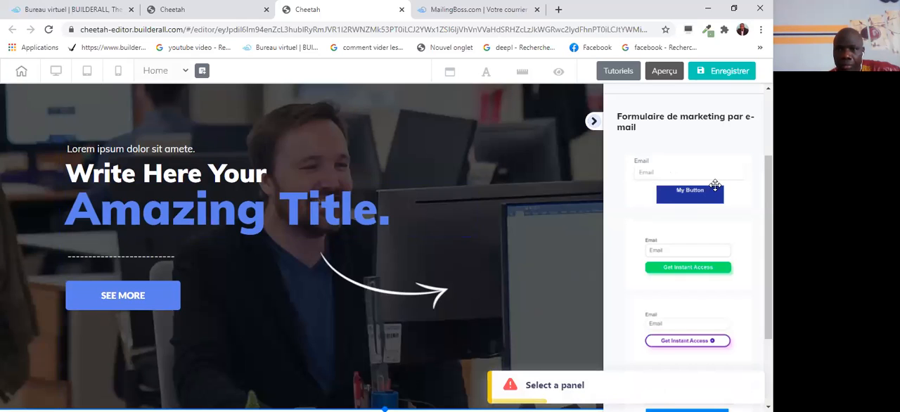
left_click_drag(652, 186, 451, 259)
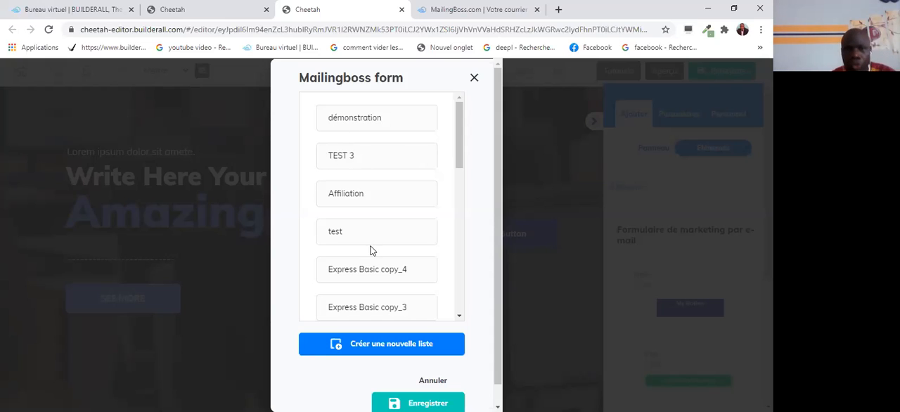
Link the new form to the "démonstration" MailingBoss list, save the choice and collapse the elements sidebar.
left_click(351, 121)
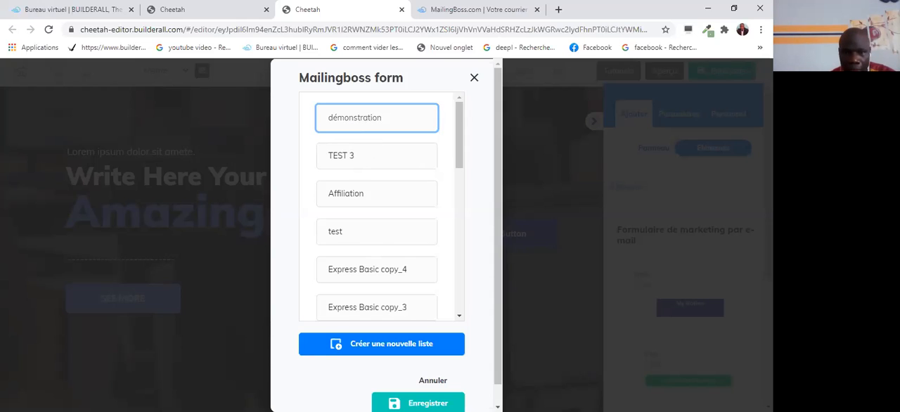
scroll(380, 211, "down", 3)
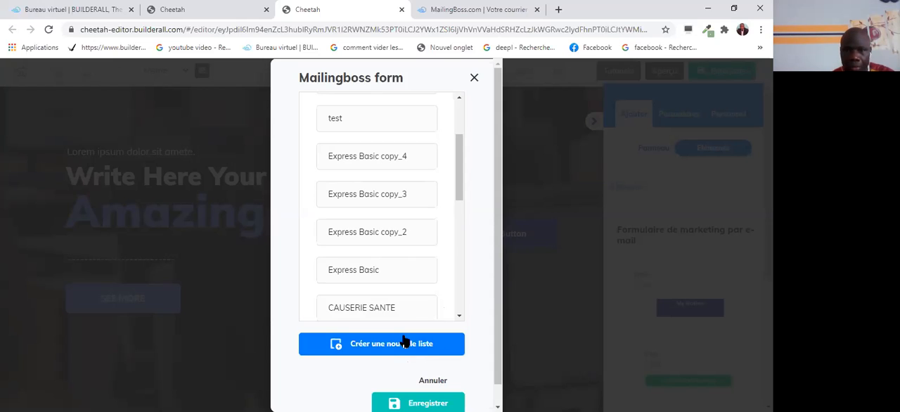
scroll(496, 276, "down", 1)
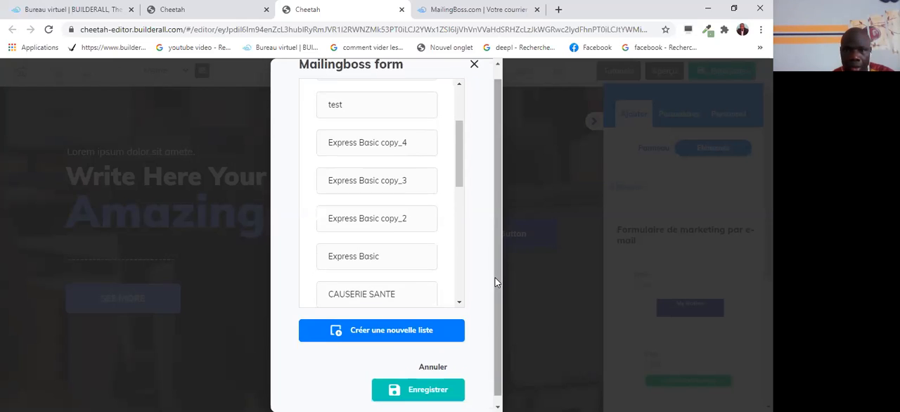
scroll(480, 338, "down", 1)
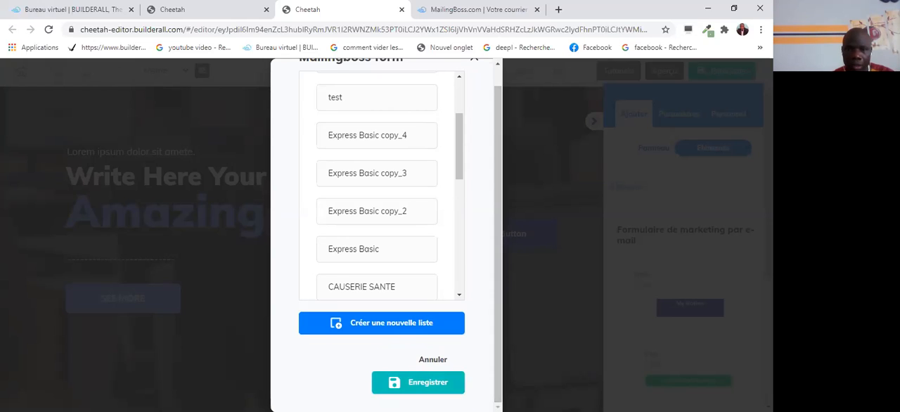
left_click(426, 382)
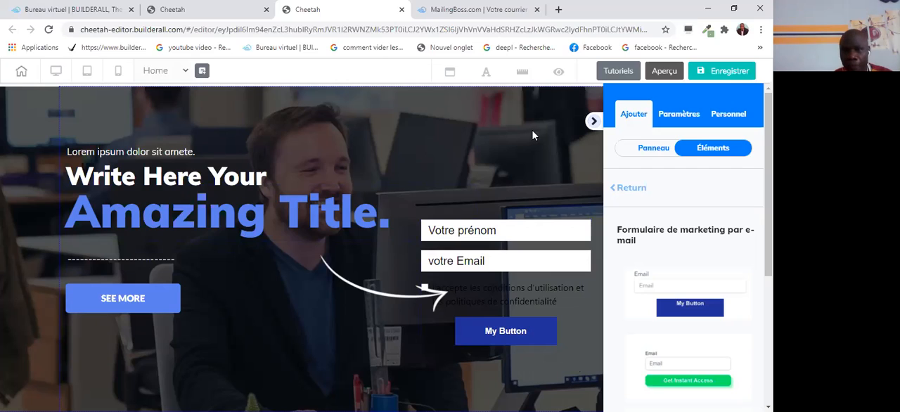
left_click(593, 122)
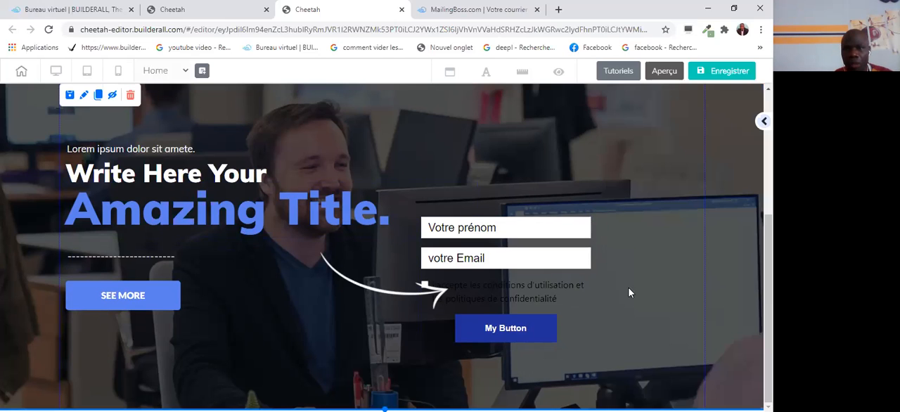